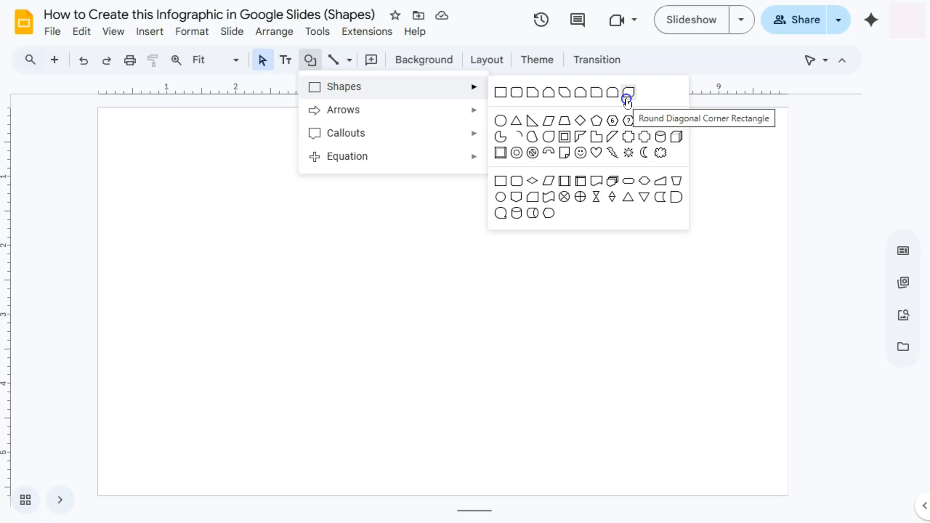
Insert a Round Diagonal Corner Rectangle at default size in the upper middle of the blank slide.
{"action": "left_click", "coordinate": [627, 100]}
{"action": "left_click", "coordinate": [366, 178]}
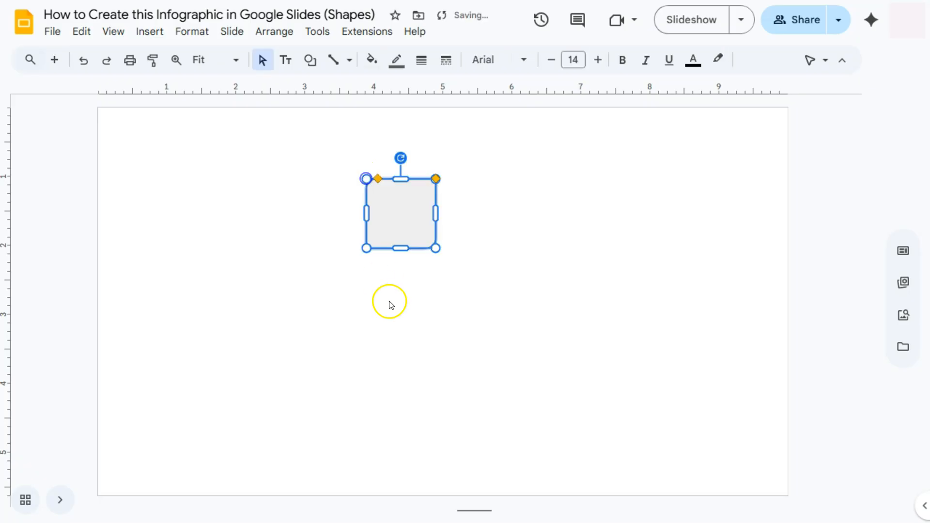
{"action": "left_click", "coordinate": [454, 286]}
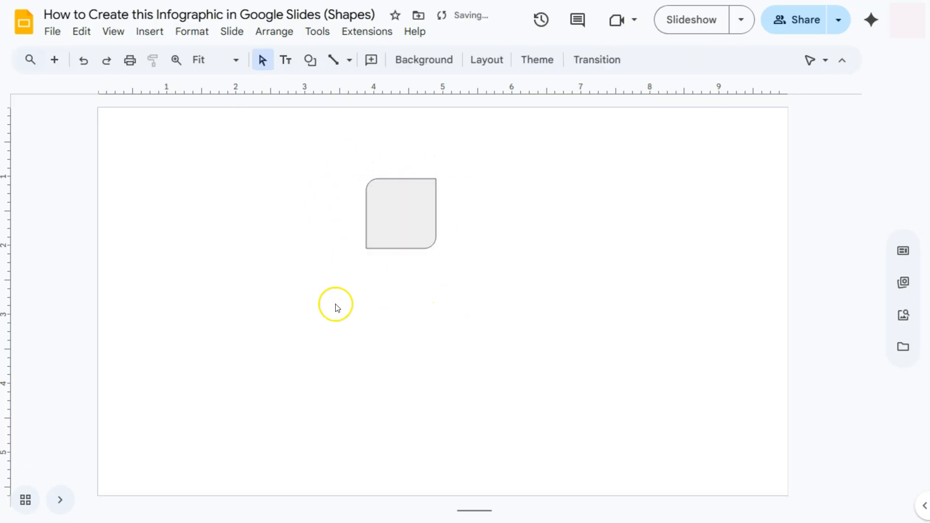
Widen the rectangle to about 2.4 inches and increase the rounding of its two diagonal corners.
{"action": "left_click", "coordinate": [403, 222]}
{"action": "left_click_drag", "start_coordinate": [432, 214], "coordinate": [532, 216]}
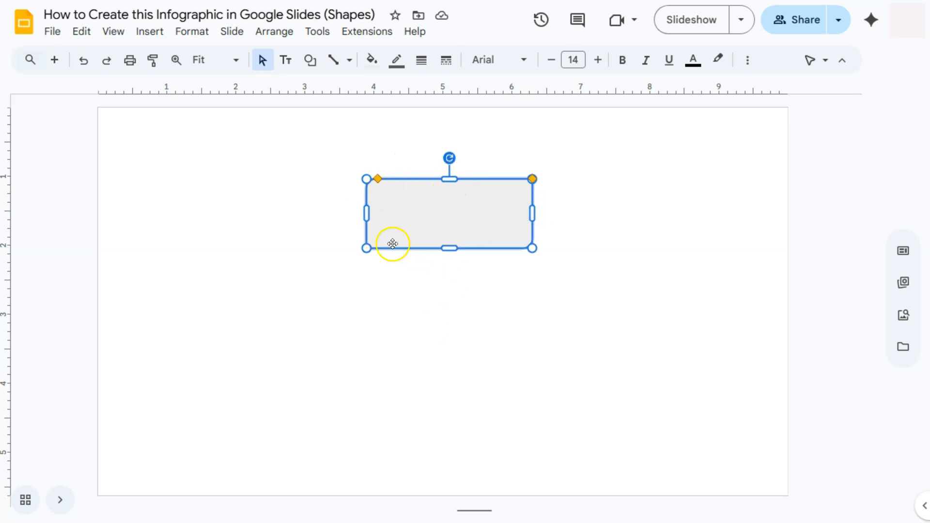
{"action": "left_click_drag", "start_coordinate": [378, 180], "coordinate": [394, 180]}
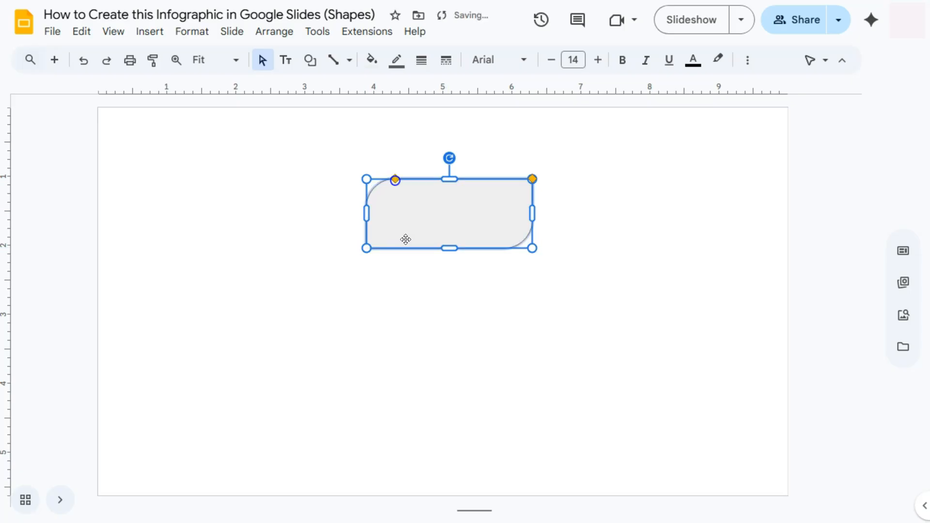
{"action": "left_click", "coordinate": [412, 310]}
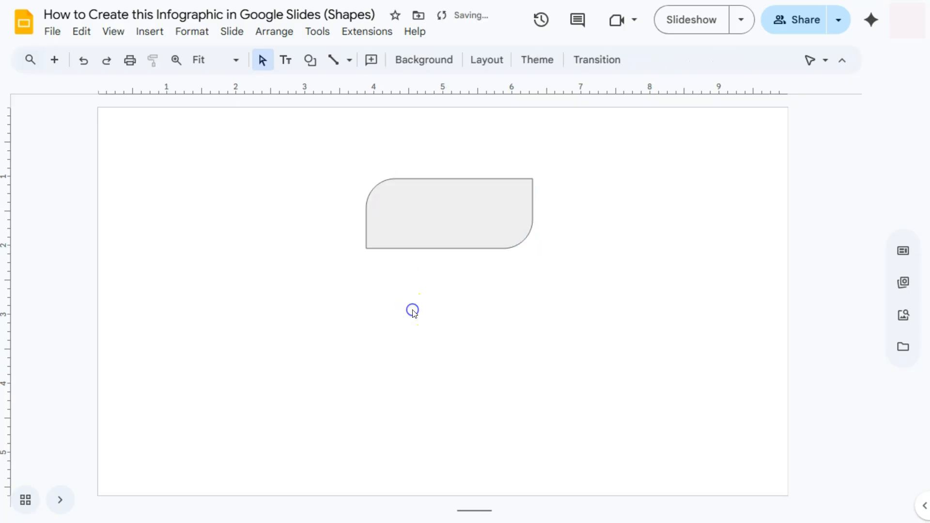
Enlarge the rounded rectangle to about 2.8 inches wide and 1.25 inches high, keeping its upper-left corner in place.
{"action": "left_click", "coordinate": [426, 212]}
{"action": "left_click_drag", "start_coordinate": [448, 248], "coordinate": [448, 259]}
{"action": "left_click_drag", "start_coordinate": [532, 219], "coordinate": [541, 221]}
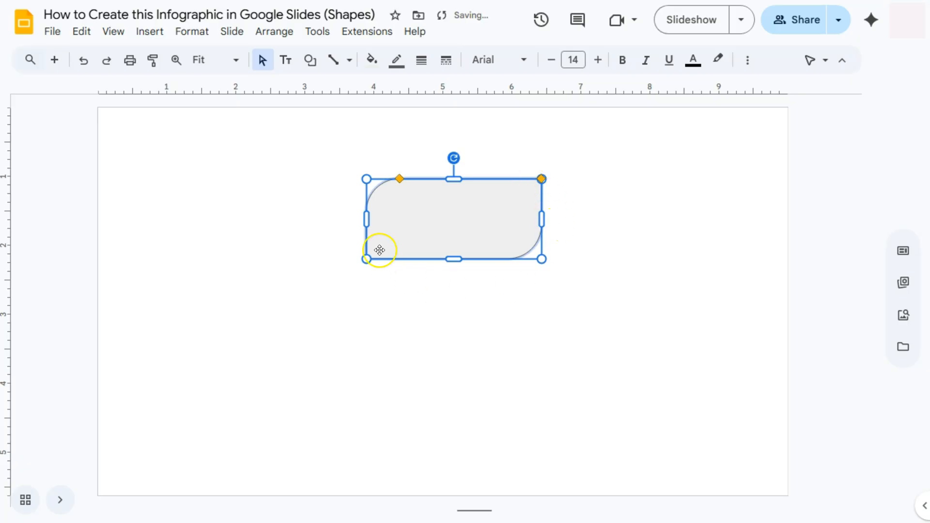
{"action": "left_click", "coordinate": [484, 321]}
{"action": "left_click", "coordinate": [472, 226]}
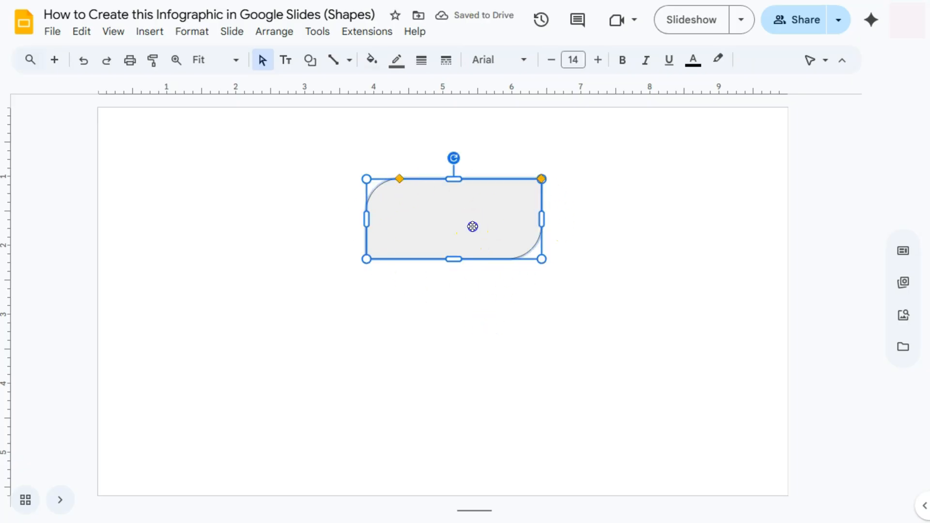
{"action": "left_click_drag", "start_coordinate": [543, 260], "coordinate": [561, 257]}
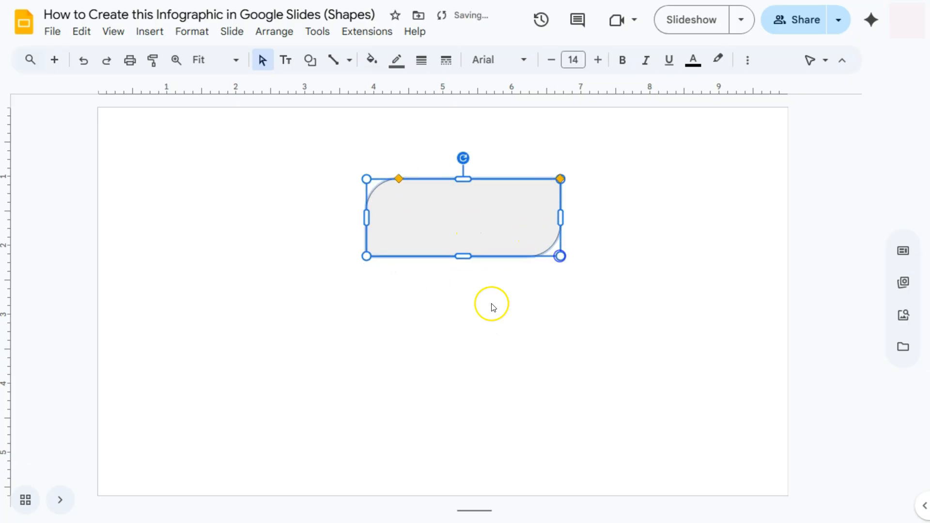
{"action": "left_click", "coordinate": [477, 307]}
{"action": "left_click", "coordinate": [381, 242]}
{"action": "left_click_drag", "start_coordinate": [463, 257], "coordinate": [463, 265]}
{"action": "left_click", "coordinate": [415, 308]}
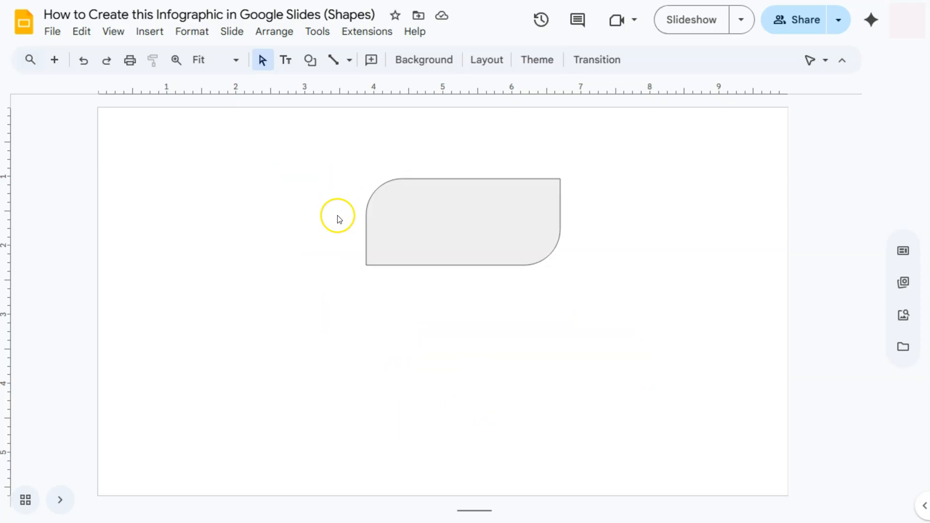
Duplicate the rounded rectangle and place the copy directly below, about 0.8 inch lower, aligned with and overlapping the original.
{"action": "left_click", "coordinate": [445, 225]}
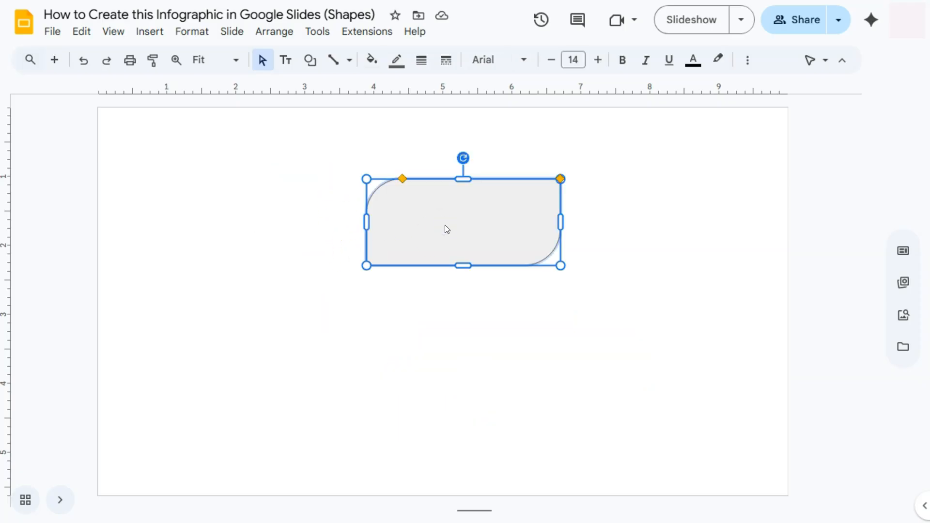
{"action": "key", "text": "ctrl+d"}
{"action": "left_click_drag", "start_coordinate": [461, 220], "coordinate": [449, 274]}
{"action": "left_click", "coordinate": [652, 347]}
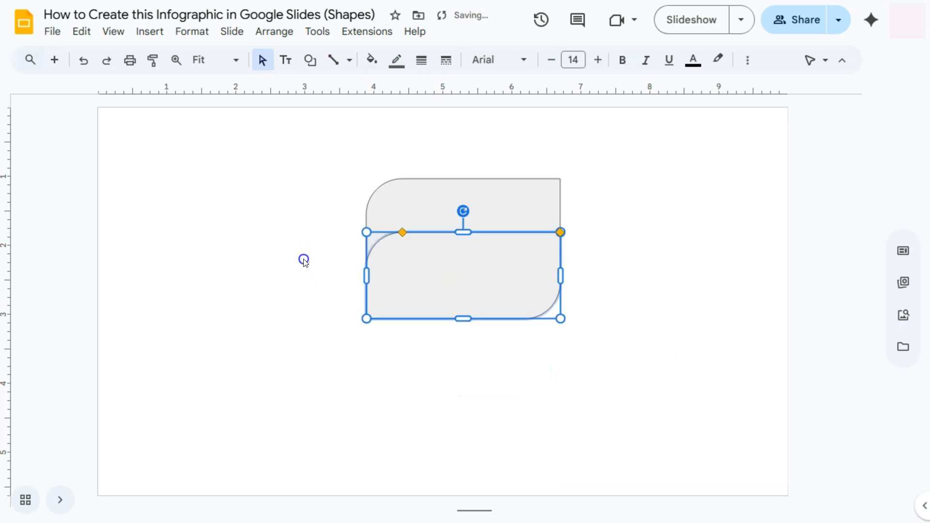
{"action": "left_click", "coordinate": [304, 260]}
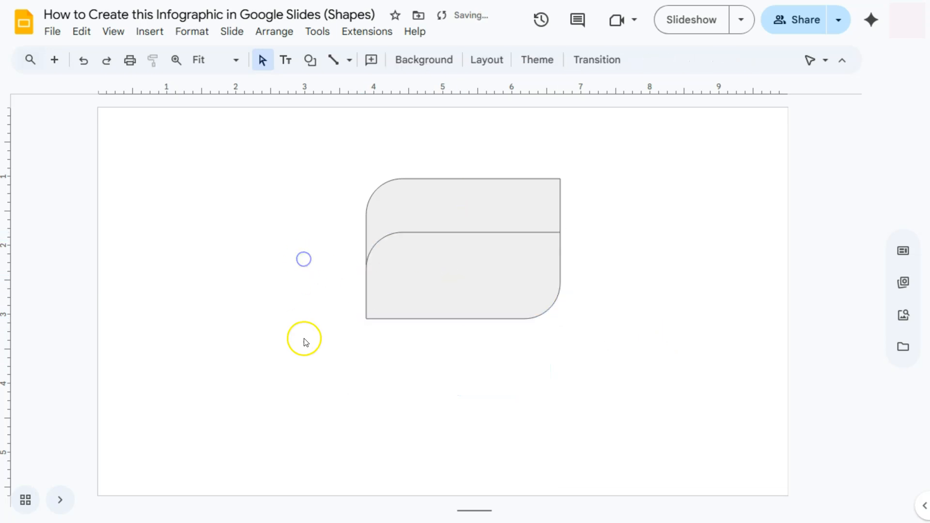
{"action": "left_click", "coordinate": [463, 257]}
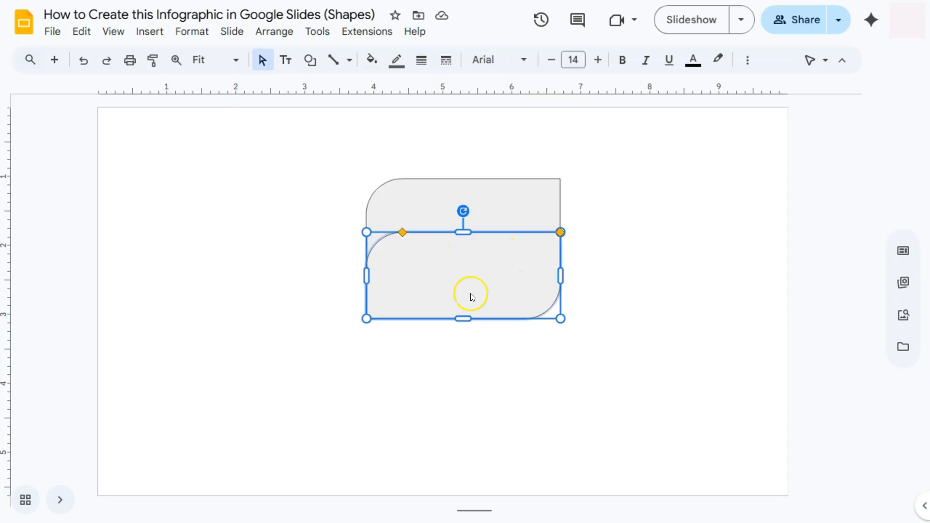
{"action": "left_click", "coordinate": [433, 202]}
{"action": "left_click", "coordinate": [457, 272]}
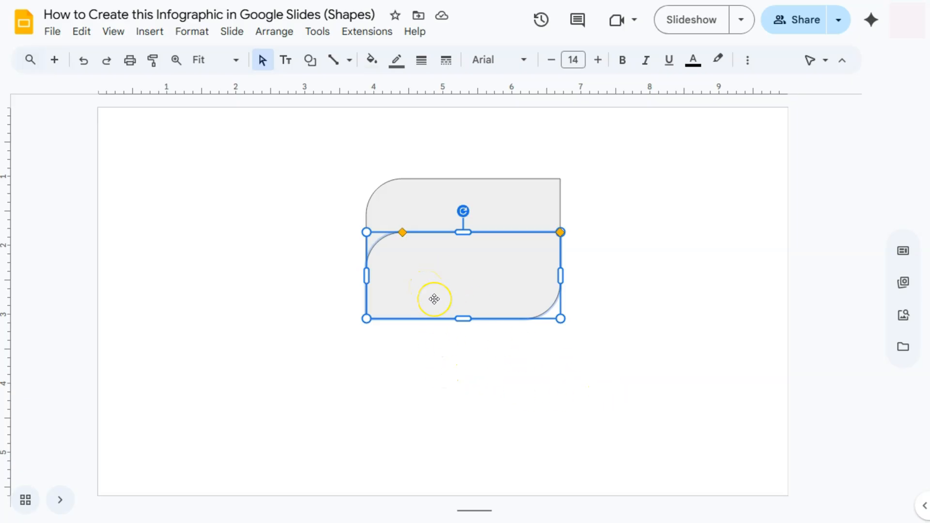
{"action": "left_click", "coordinate": [264, 279]}
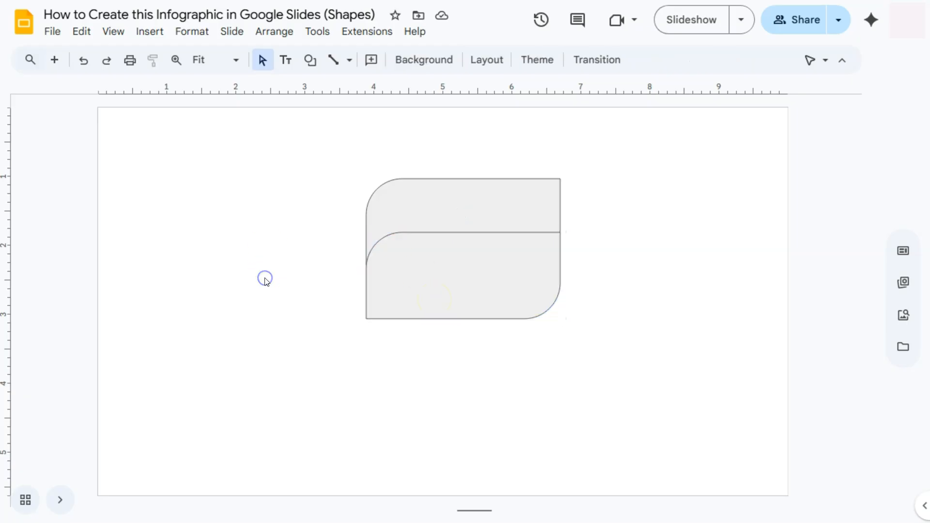
Make the lower rectangle's border transparent and fill it with white so it masks the upper shape.
{"action": "left_click", "coordinate": [462, 276]}
{"action": "left_click", "coordinate": [396, 61]}
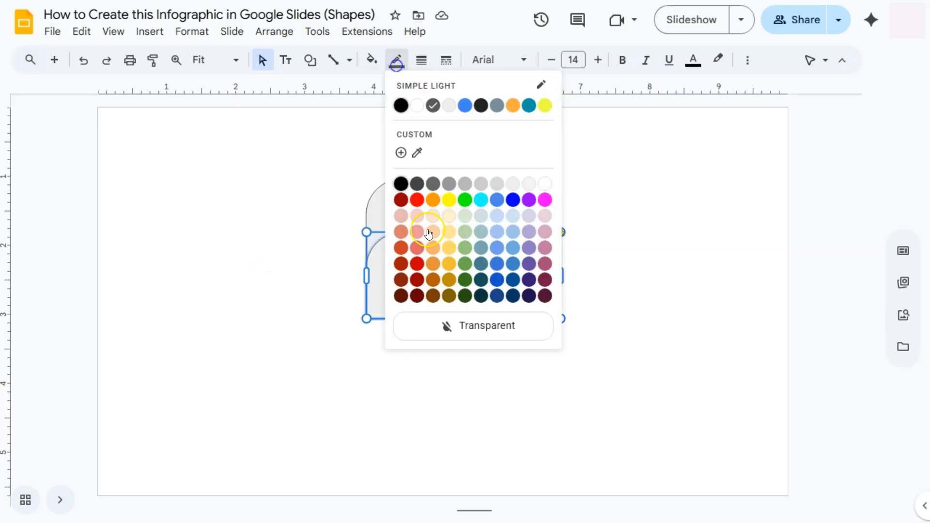
{"action": "left_click", "coordinate": [446, 325]}
{"action": "left_click", "coordinate": [372, 60]}
{"action": "left_click", "coordinate": [390, 133]}
{"action": "left_click", "coordinate": [257, 218]}
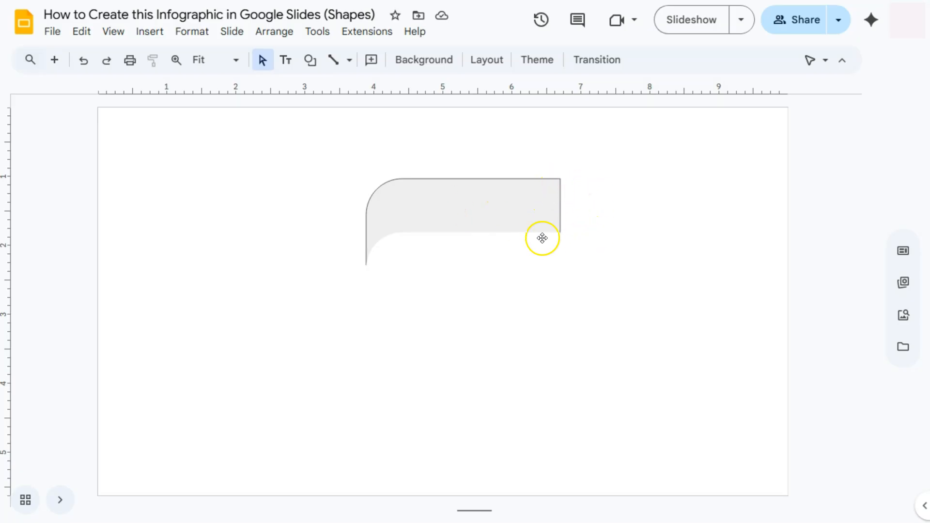
Insert an oval and place it over the grey shape's right end, level with its top edge and centred on its right edge.
{"action": "left_click", "coordinate": [310, 60]}
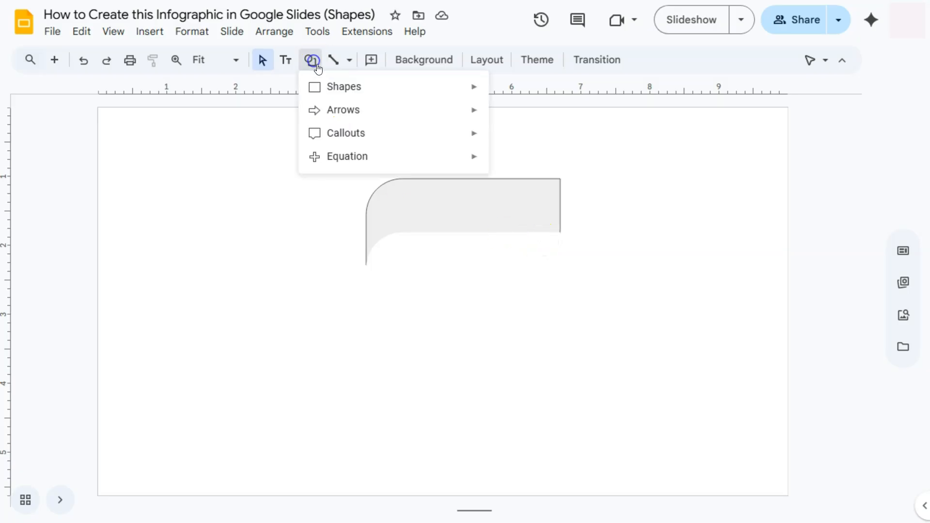
{"action": "left_click", "coordinate": [339, 87]}
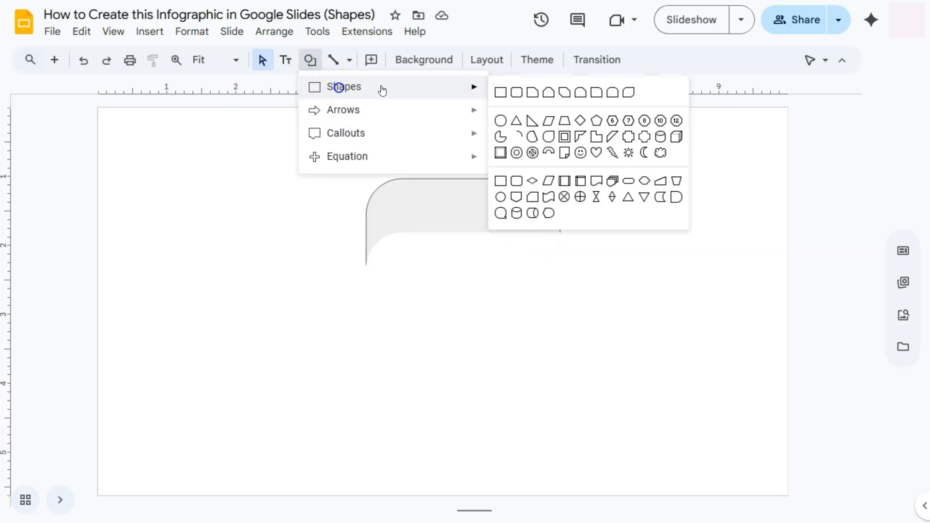
{"action": "left_click", "coordinate": [500, 120]}
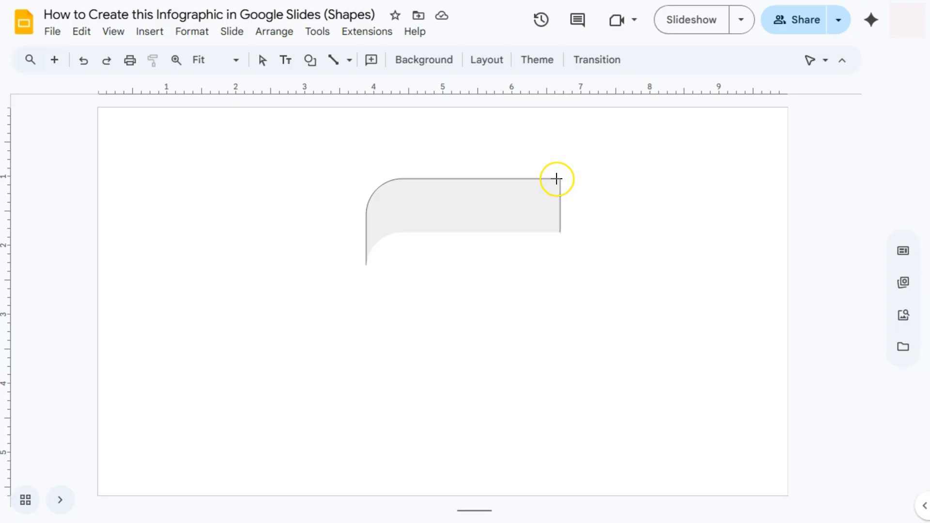
{"action": "left_click", "coordinate": [549, 179]}
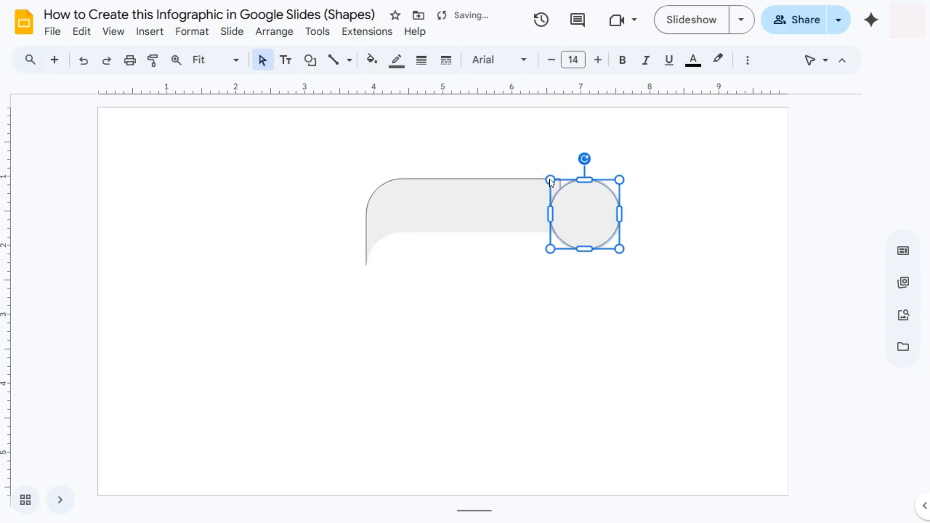
{"action": "left_click_drag", "start_coordinate": [576, 204], "coordinate": [554, 203]}
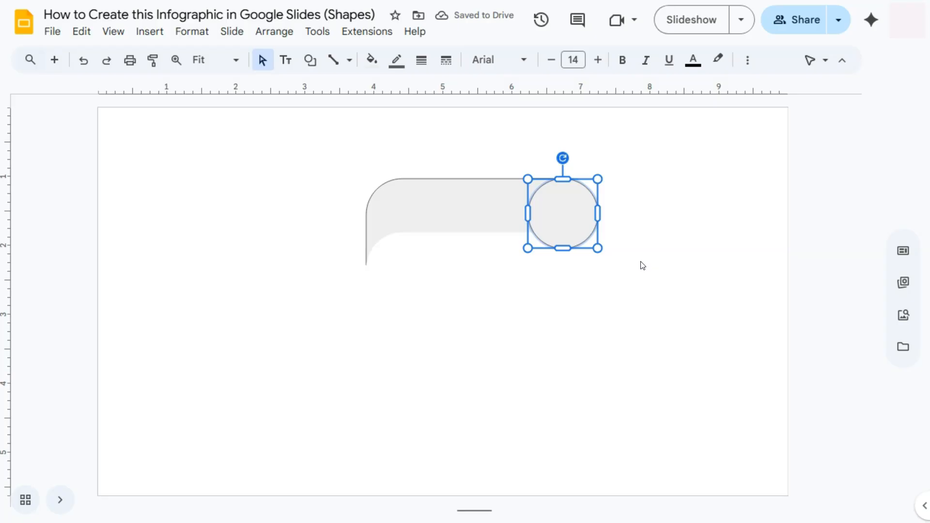
Shrink the circle to the height of the visible grey bar and recentre it on the bar's right edge.
{"action": "scroll", "coordinate": [641, 265], "scroll_direction": "up", "scroll_amount": 3}
{"action": "scroll", "coordinate": [641, 265], "scroll_direction": "up", "scroll_amount": 2}
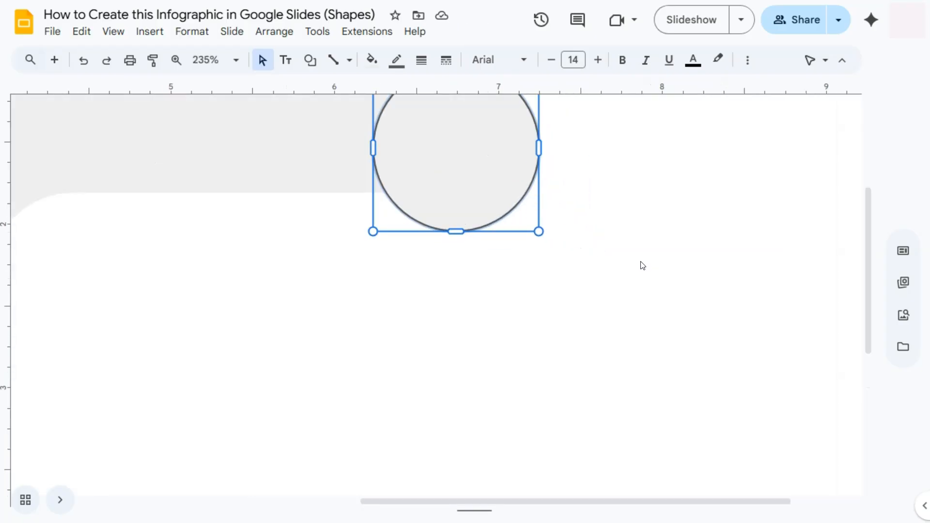
{"action": "scroll", "coordinate": [641, 265], "scroll_direction": "up", "scroll_amount": 2}
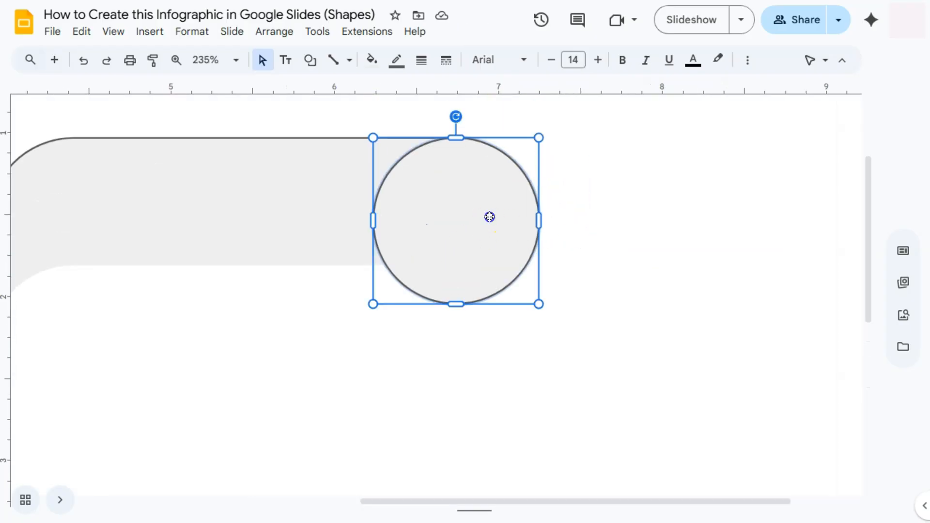
{"action": "left_click_drag", "start_coordinate": [539, 304], "coordinate": [504, 273]}
{"action": "left_click_drag", "start_coordinate": [441, 272], "coordinate": [439, 265]}
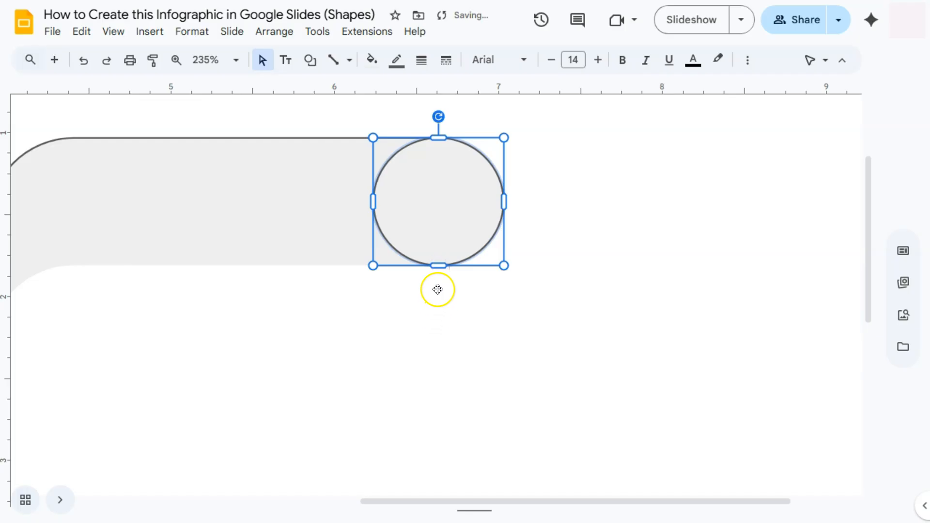
{"action": "left_click_drag", "start_coordinate": [444, 209], "coordinate": [455, 209]}
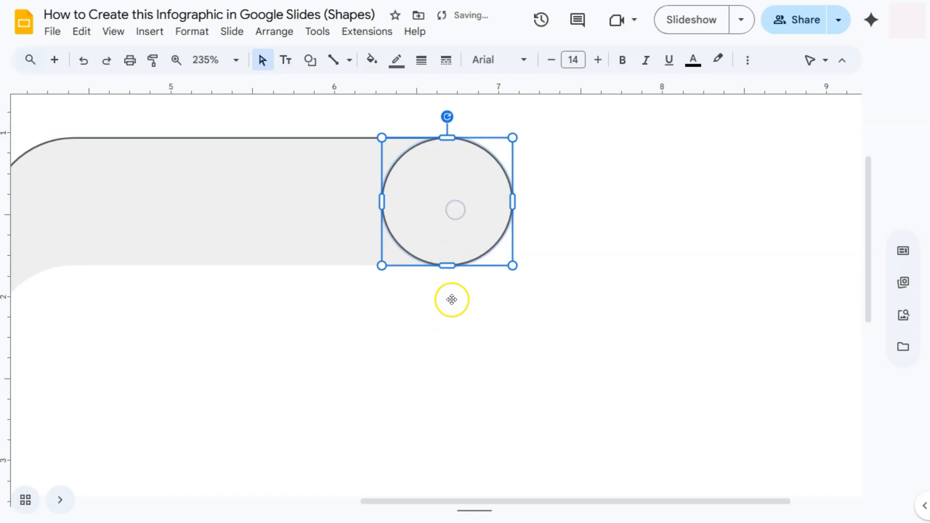
{"action": "left_click", "coordinate": [448, 291]}
{"action": "left_click", "coordinate": [525, 328]}
Stretch the white masking shape slightly outward on both its right and left sides to cover the grey shape's outline.
{"action": "left_click", "coordinate": [390, 328]}
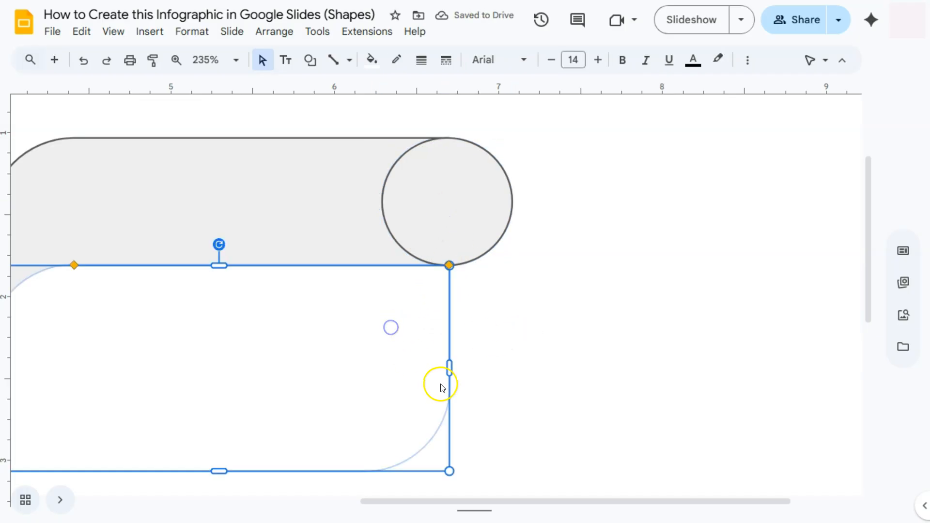
{"action": "left_click_drag", "start_coordinate": [451, 368], "coordinate": [456, 369]}
{"action": "left_click", "coordinate": [500, 373]}
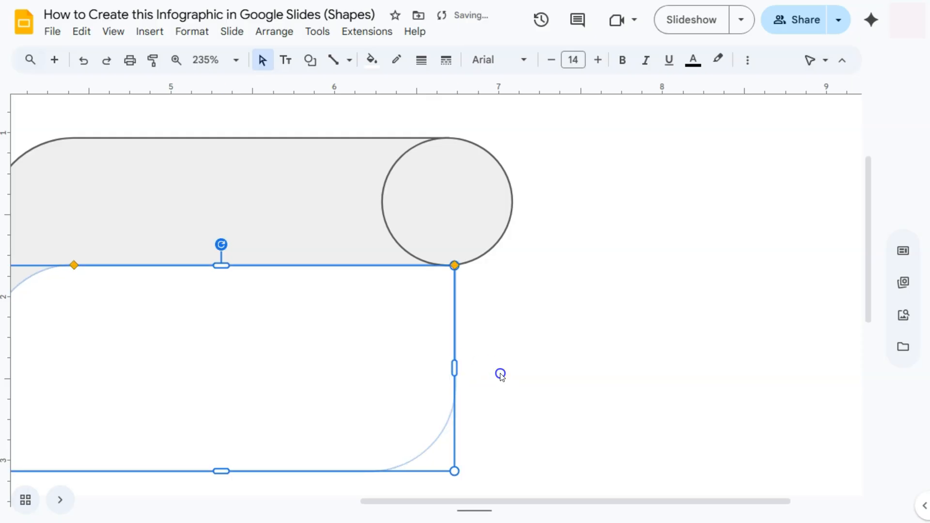
{"action": "left_click_drag", "start_coordinate": [394, 501], "coordinate": [309, 496]}
{"action": "left_click", "coordinate": [214, 391]}
{"action": "left_click_drag", "start_coordinate": [163, 369], "coordinate": [159, 368]}
{"action": "left_click", "coordinate": [96, 370]}
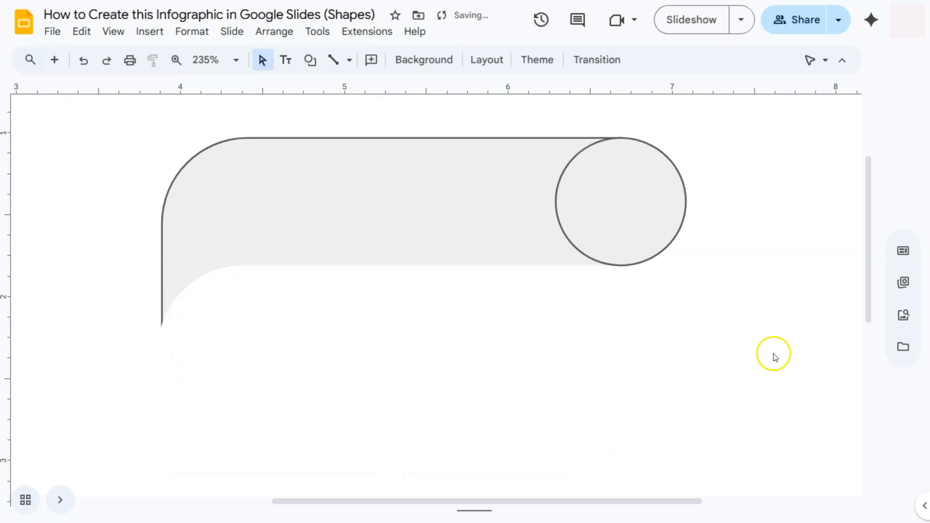
Give the grey rounded shape and the circle together a transparent border and the theme's orange fill.
{"action": "left_click_drag", "start_coordinate": [611, 501], "coordinate": [641, 509]}
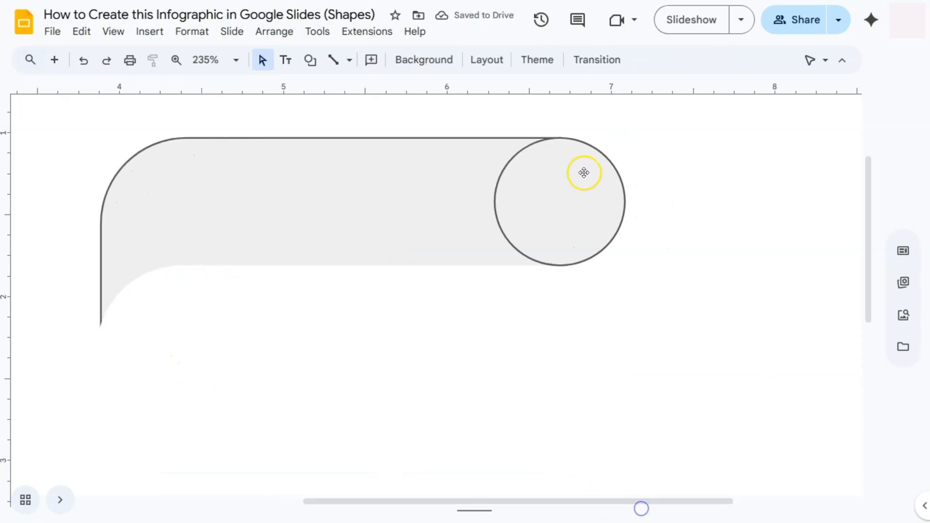
{"action": "left_click", "coordinate": [395, 192]}
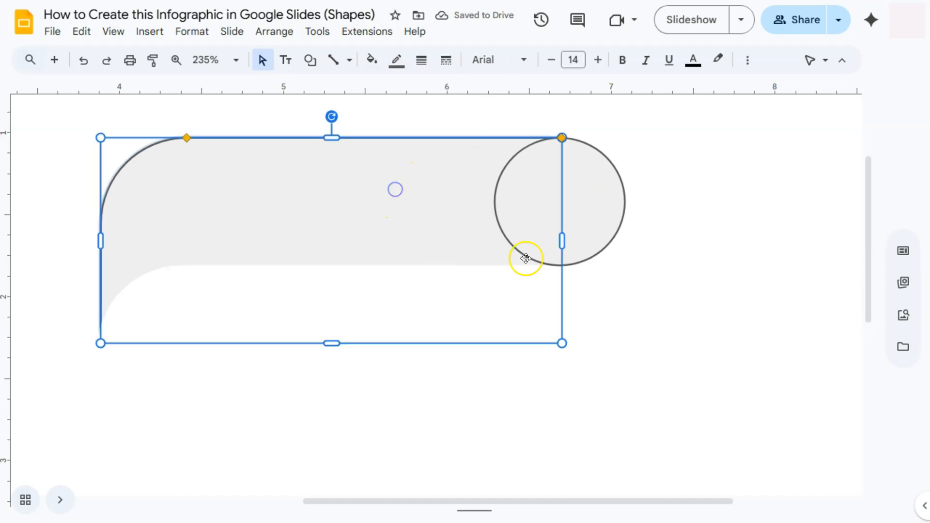
{"action": "left_click", "coordinate": [600, 210], "text": "shift"}
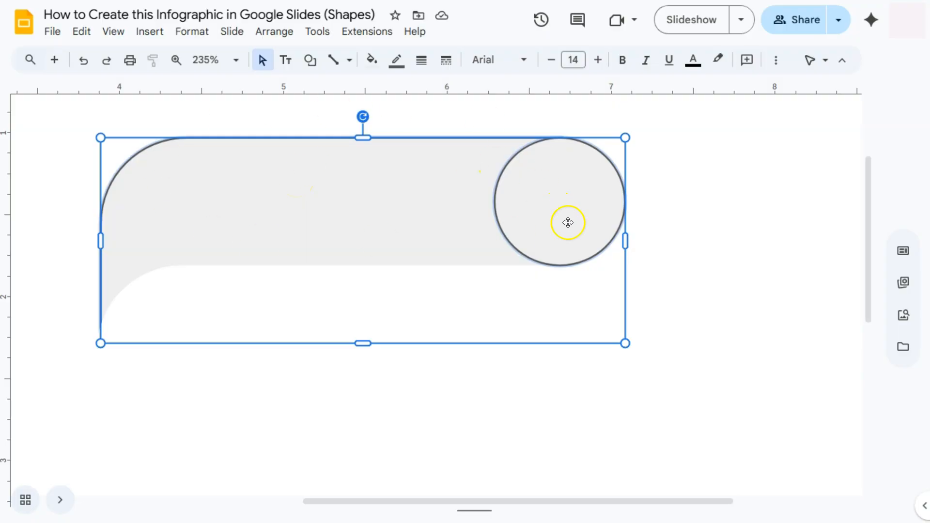
{"action": "left_click", "coordinate": [395, 62]}
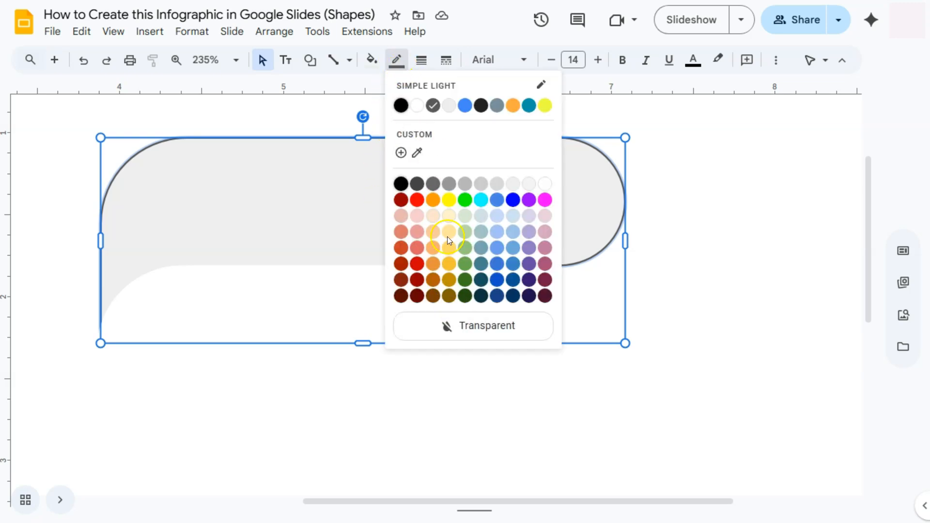
{"action": "left_click", "coordinate": [473, 330]}
{"action": "left_click", "coordinate": [371, 62]}
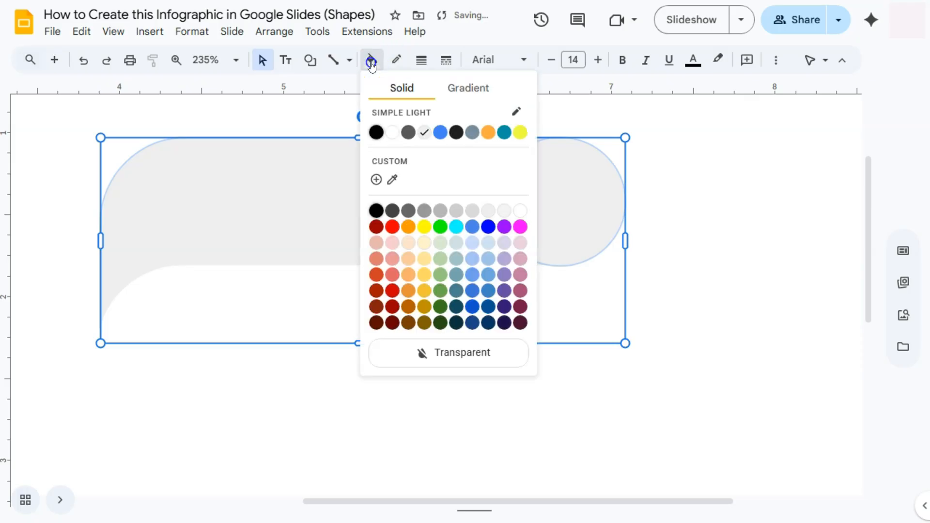
{"action": "left_click", "coordinate": [488, 132]}
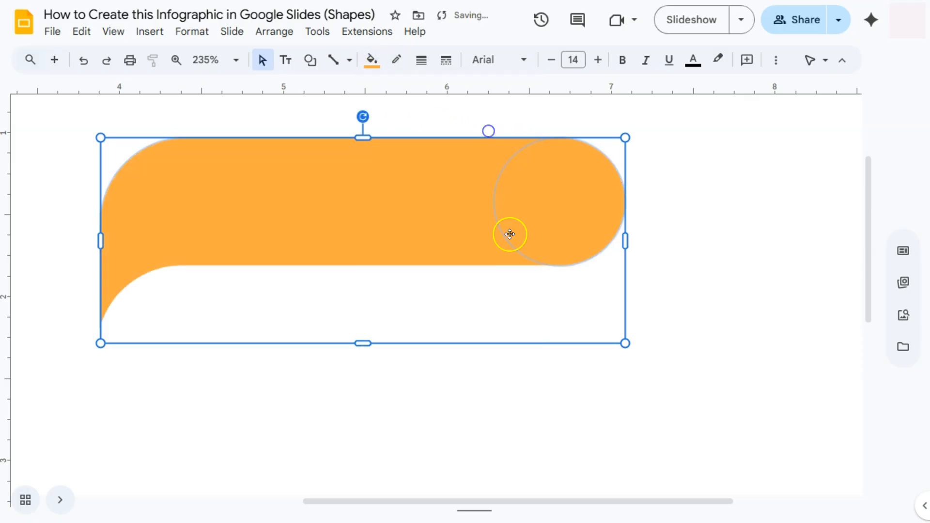
{"action": "left_click", "coordinate": [756, 250]}
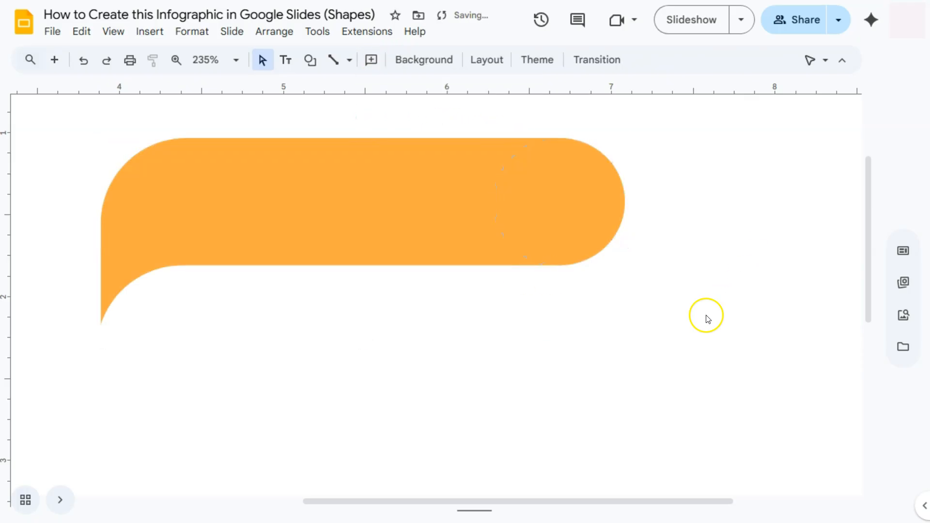
{"action": "scroll", "coordinate": [532, 299], "scroll_direction": "down", "scroll_amount": 3}
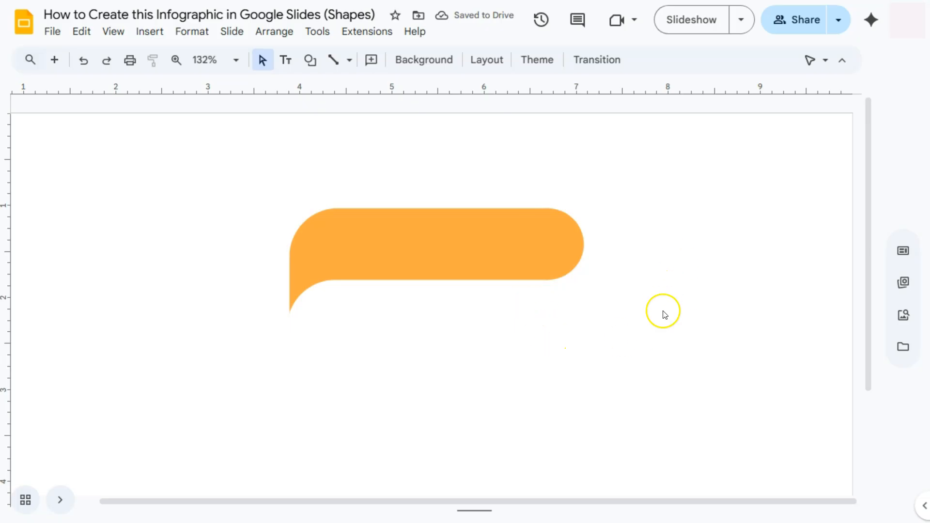
{"action": "left_click", "coordinate": [403, 332]}
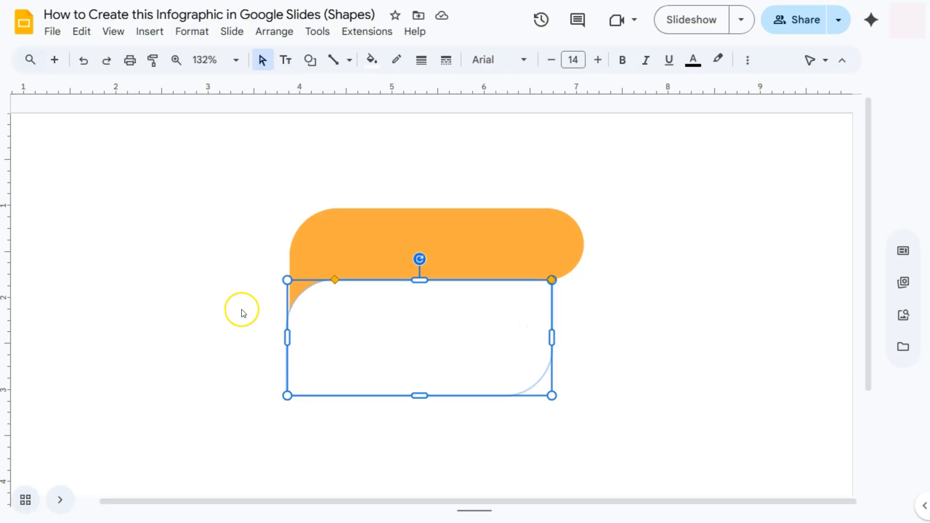
{"action": "left_click", "coordinate": [360, 232]}
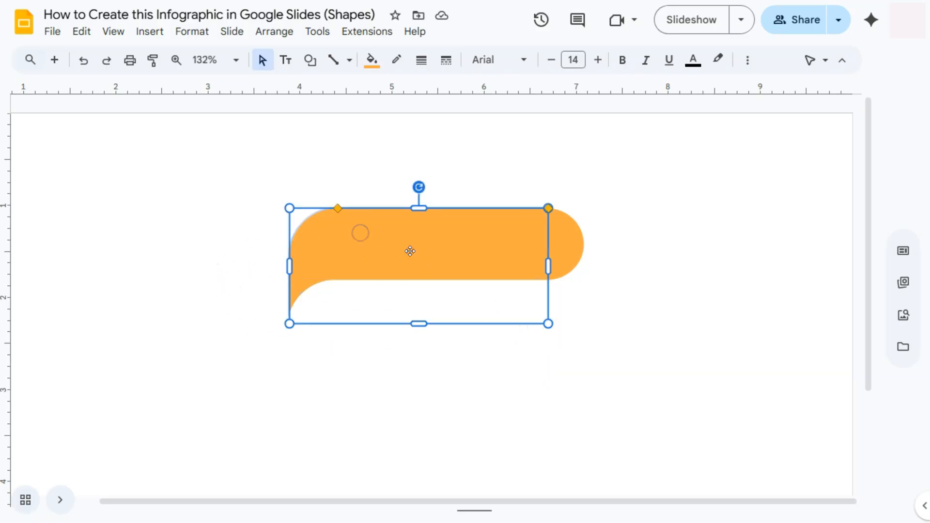
{"action": "left_click", "coordinate": [498, 298]}
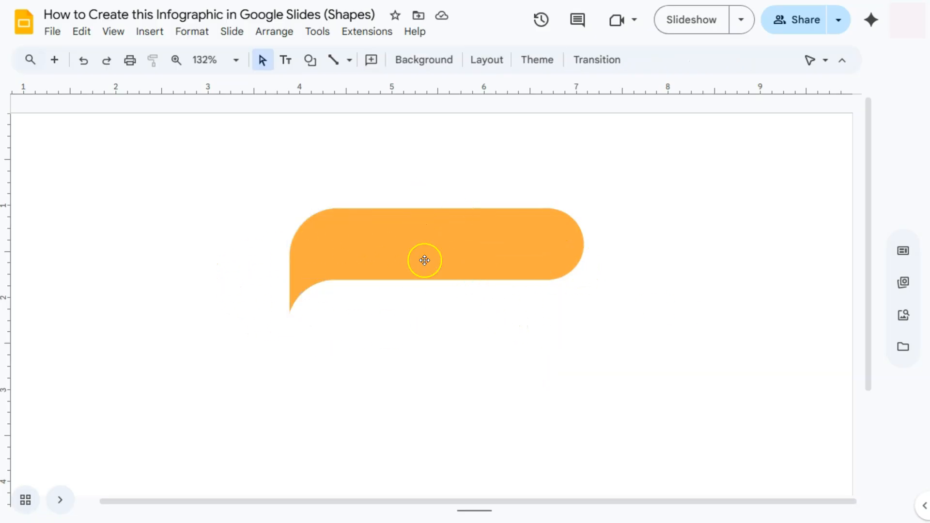
Group the orange rounded shape, the orange circle and the white masking shape into one object.
{"action": "left_click", "coordinate": [430, 248]}
{"action": "left_click", "coordinate": [577, 253], "text": "shift"}
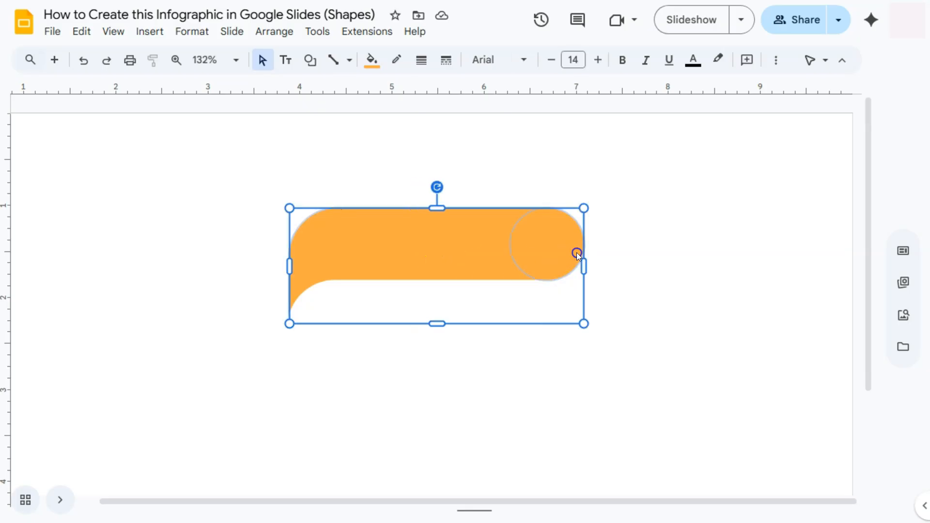
{"action": "left_click", "coordinate": [472, 301], "text": "shift"}
{"action": "left_click", "coordinate": [279, 32]}
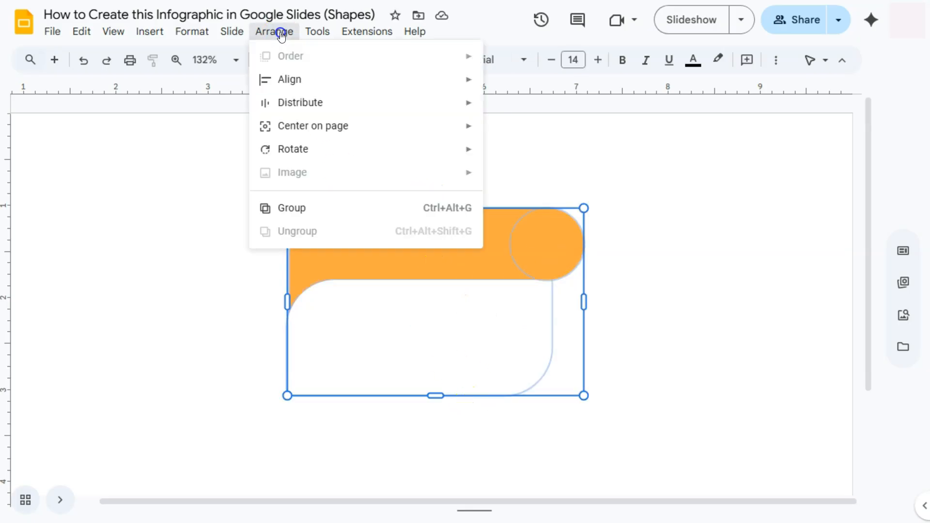
{"action": "left_click", "coordinate": [293, 207]}
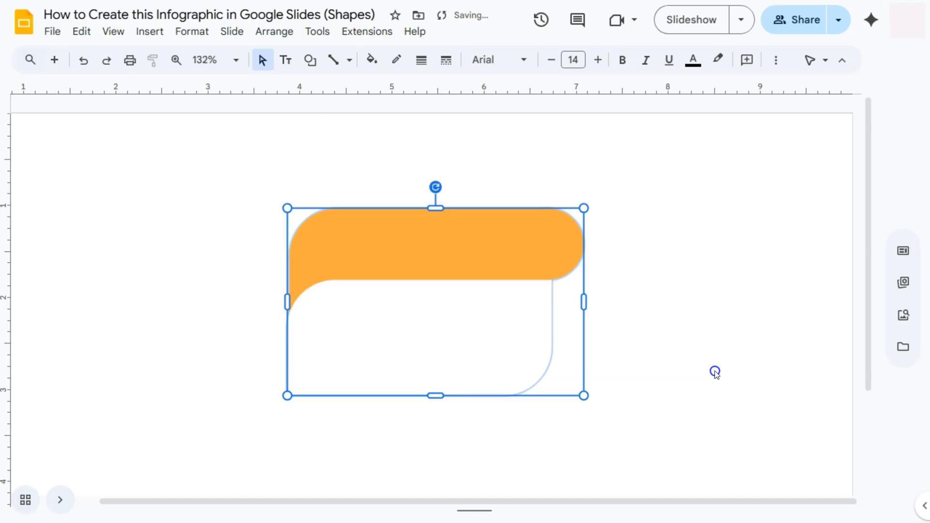
Resize the grouped banner to about 2.5 inches wide and 2.3 inches tall and move it to the slide's upper-left area.
{"action": "left_click_drag", "start_coordinate": [584, 302], "coordinate": [480, 302]}
{"action": "left_click_drag", "start_coordinate": [389, 395], "coordinate": [384, 420]}
{"action": "left_click", "coordinate": [551, 391]}
{"action": "left_click", "coordinate": [431, 249]}
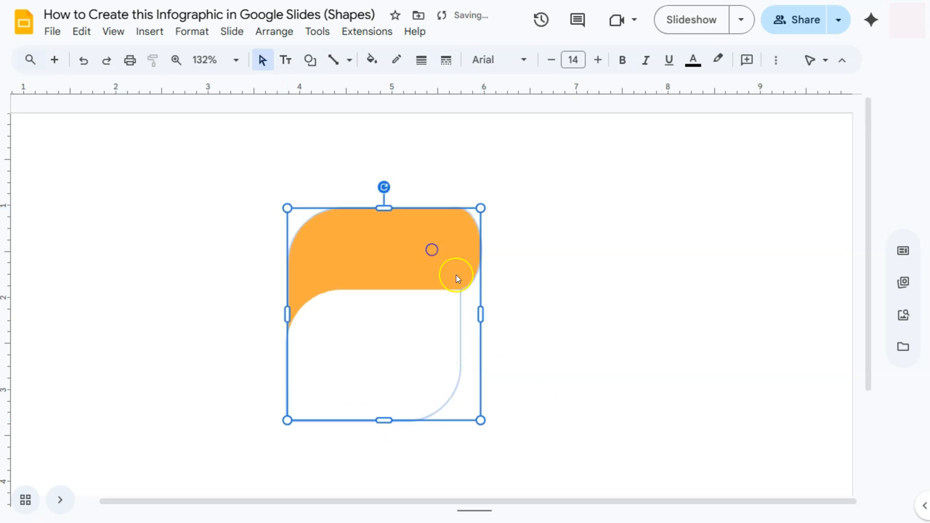
{"action": "left_click_drag", "start_coordinate": [480, 314], "coordinate": [517, 314]}
{"action": "left_click", "coordinate": [577, 314]}
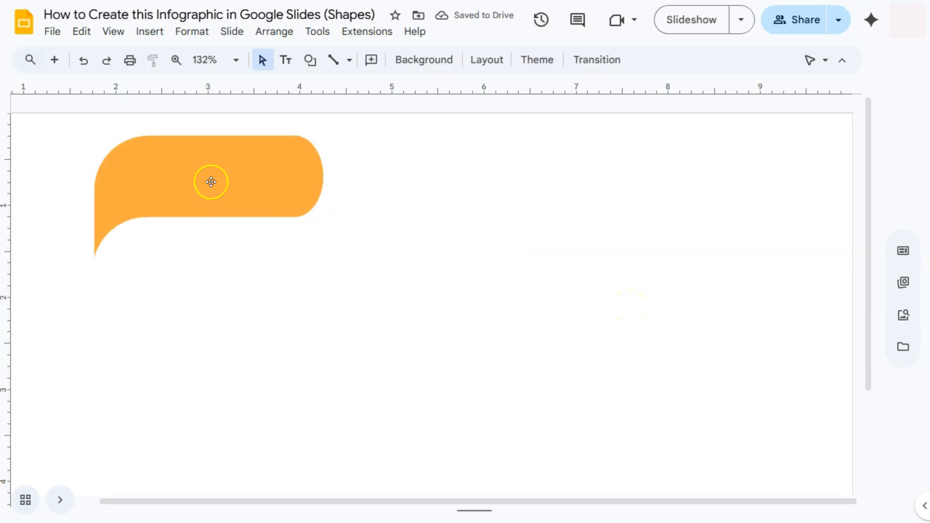
{"action": "left_click_drag", "start_coordinate": [430, 346], "coordinate": [39, 143]}
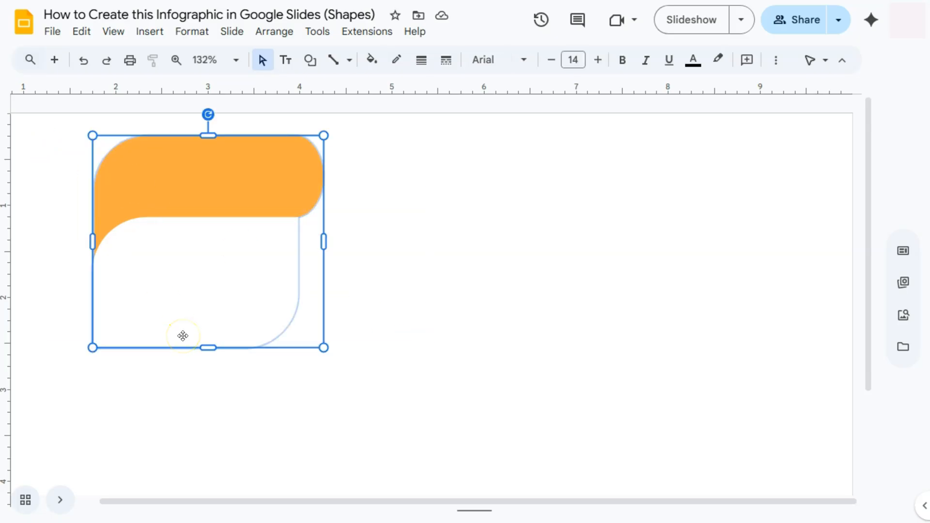
Make three copies of the orange banner and stagger them diagonally down to the right of the original.
{"action": "key", "text": "ctrl+d"}
{"action": "left_click_drag", "start_coordinate": [216, 257], "coordinate": [294, 329]}
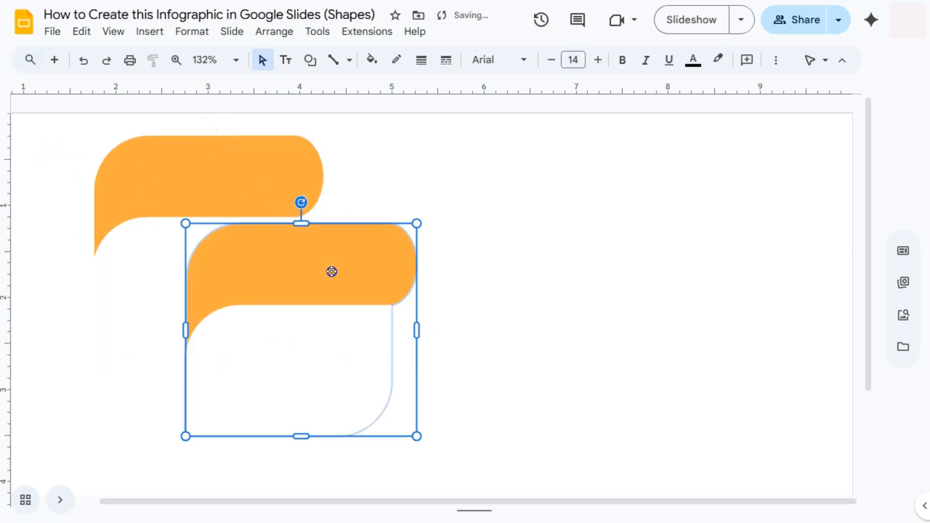
{"action": "left_click", "coordinate": [548, 287]}
{"action": "key", "text": "ctrl+v"}
{"action": "left_click_drag", "start_coordinate": [269, 212], "coordinate": [434, 359]}
{"action": "key", "text": "ctrl+v"}
{"action": "left_click_drag", "start_coordinate": [287, 228], "coordinate": [575, 448]}
{"action": "left_click", "coordinate": [643, 254]}
Fit the whole slide in view and shift the lower three banners further right and down.
{"action": "scroll", "coordinate": [251, 193], "scroll_direction": "down", "scroll_amount": 3}
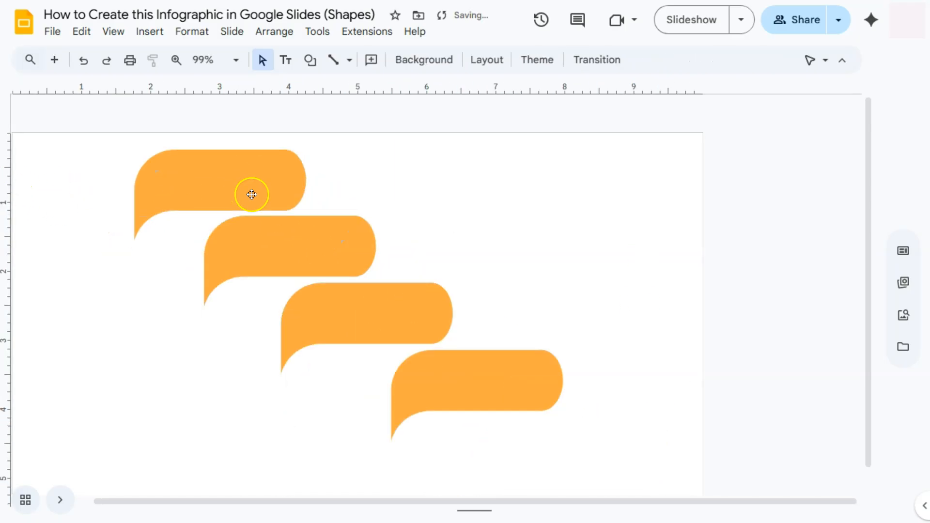
{"action": "left_click_drag", "start_coordinate": [297, 494], "coordinate": [229, 502]}
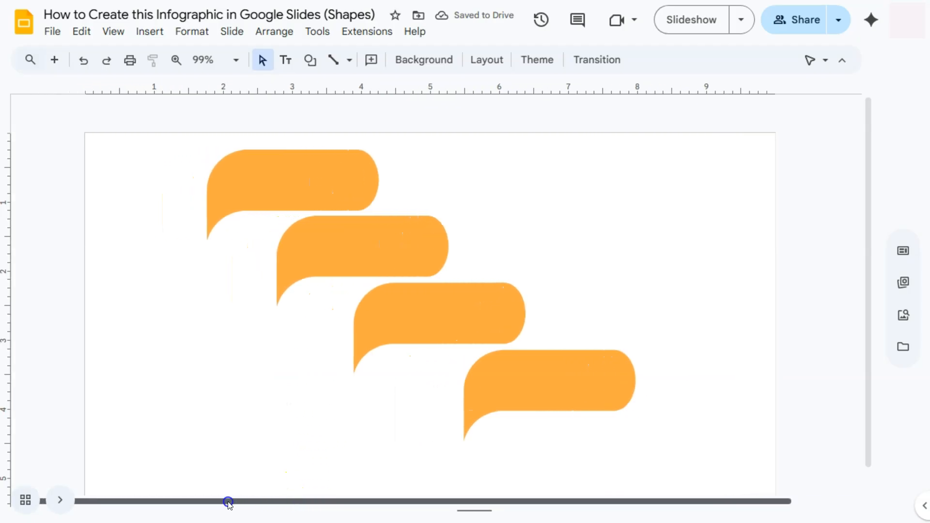
{"action": "left_click", "coordinate": [206, 62]}
{"action": "left_click", "coordinate": [205, 86]}
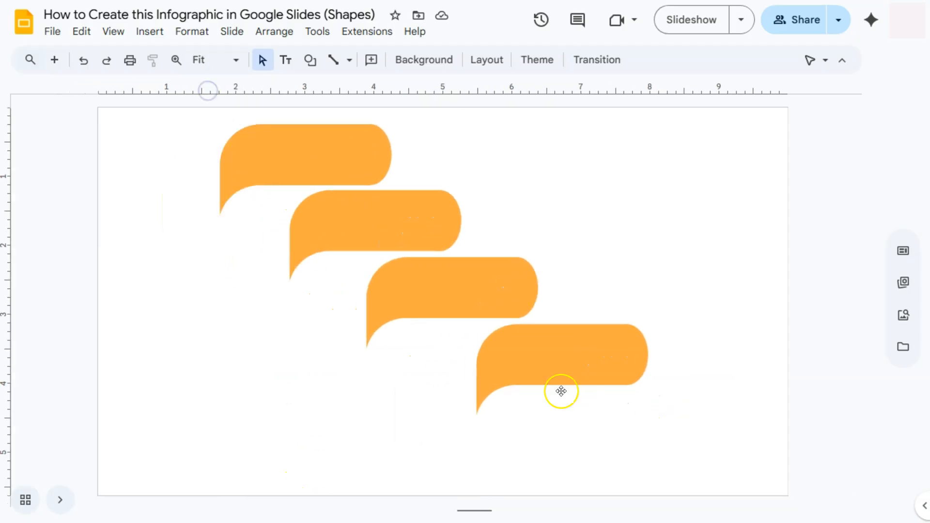
{"action": "left_click_drag", "start_coordinate": [579, 362], "coordinate": [595, 390]}
{"action": "left_click_drag", "start_coordinate": [465, 292], "coordinate": [511, 300]}
{"action": "left_click_drag", "start_coordinate": [400, 226], "coordinate": [415, 226]}
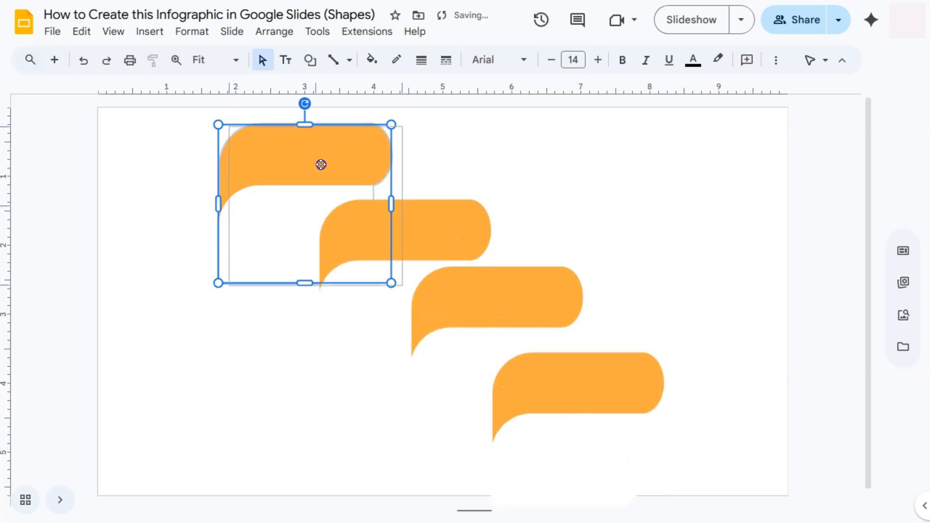
Nudge the first three banners slightly right and down to refine the diagonal staircase arrangement.
{"action": "left_click_drag", "start_coordinate": [320, 165], "coordinate": [339, 170]}
{"action": "left_click", "coordinate": [179, 212]}
{"action": "left_click", "coordinate": [424, 232]}
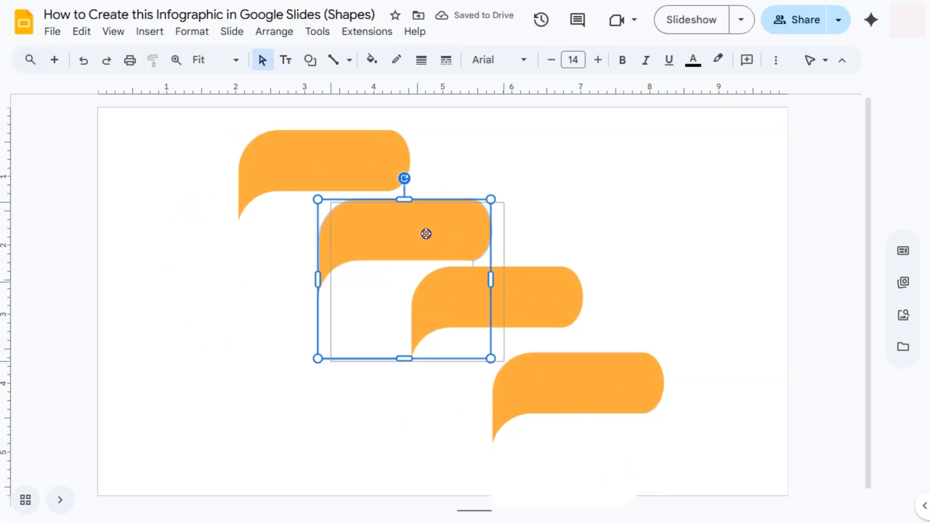
{"action": "left_click_drag", "start_coordinate": [423, 232], "coordinate": [437, 236]}
{"action": "left_click_drag", "start_coordinate": [546, 301], "coordinate": [568, 303]}
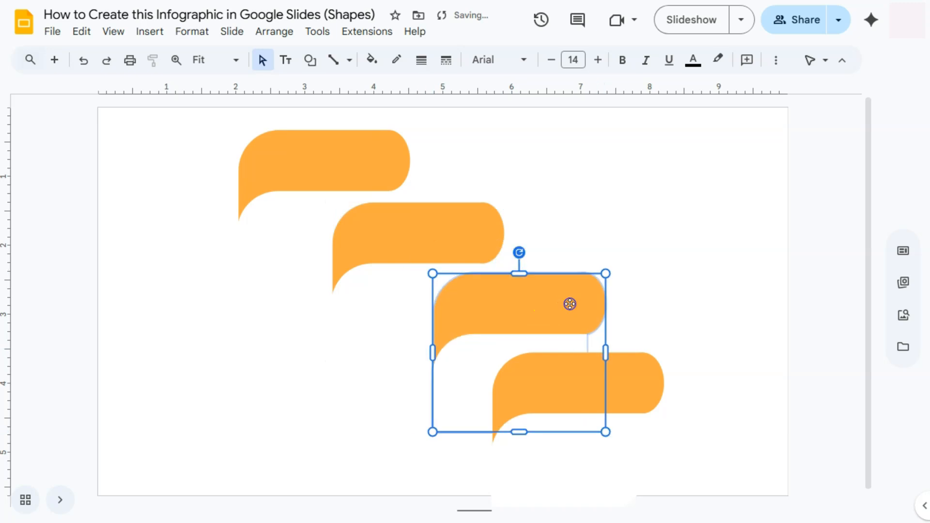
{"action": "left_click", "coordinate": [293, 381]}
Fill the second banner's rounded shape and circle with the theme's teal colour, leaving its white mask out.
{"action": "left_click", "coordinate": [373, 236]}
{"action": "left_click", "coordinate": [487, 236]}
{"action": "left_click", "coordinate": [402, 227]}
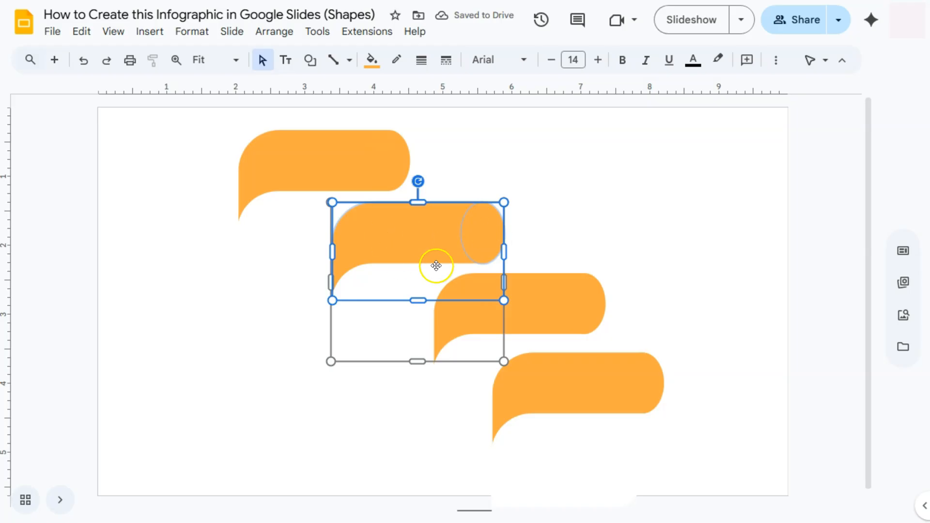
{"action": "left_click", "coordinate": [371, 62]}
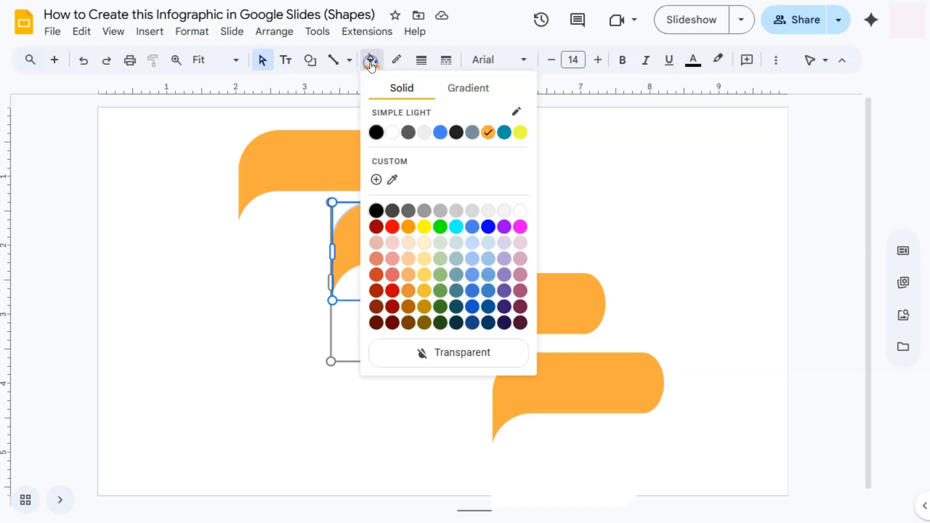
{"action": "left_click", "coordinate": [503, 132]}
{"action": "left_click", "coordinate": [695, 182]}
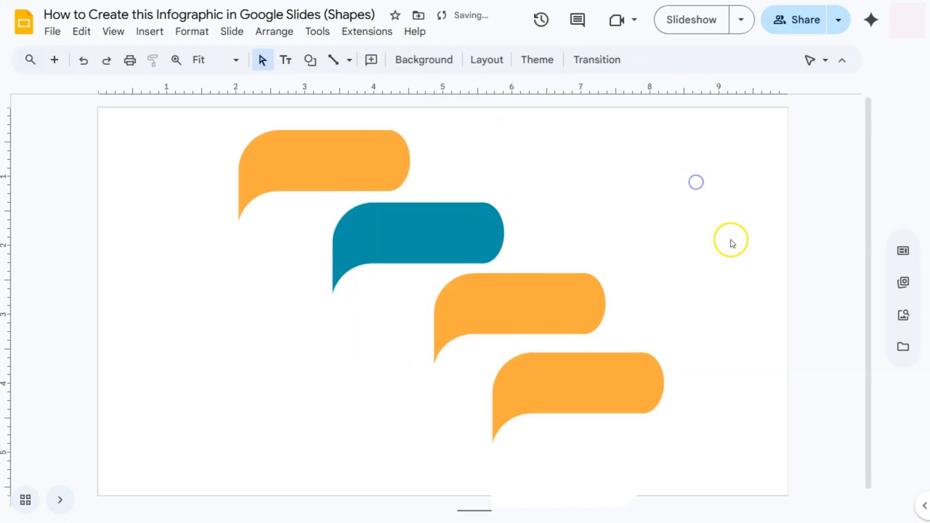
Fill the third banner's rounded shape and circle with a medium green from the colour palette.
{"action": "left_click", "coordinate": [582, 298]}
{"action": "left_click", "coordinate": [590, 298]}
{"action": "left_click", "coordinate": [500, 291]}
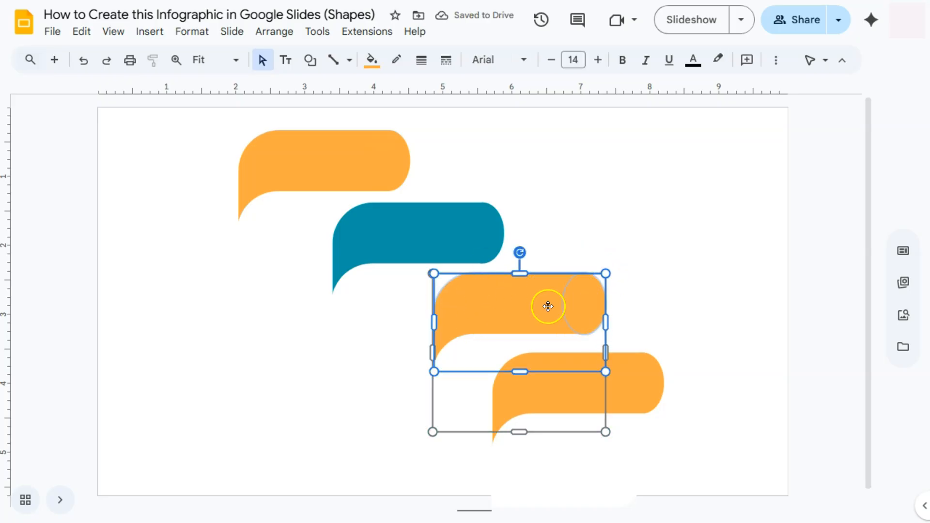
{"action": "left_click", "coordinate": [372, 59]}
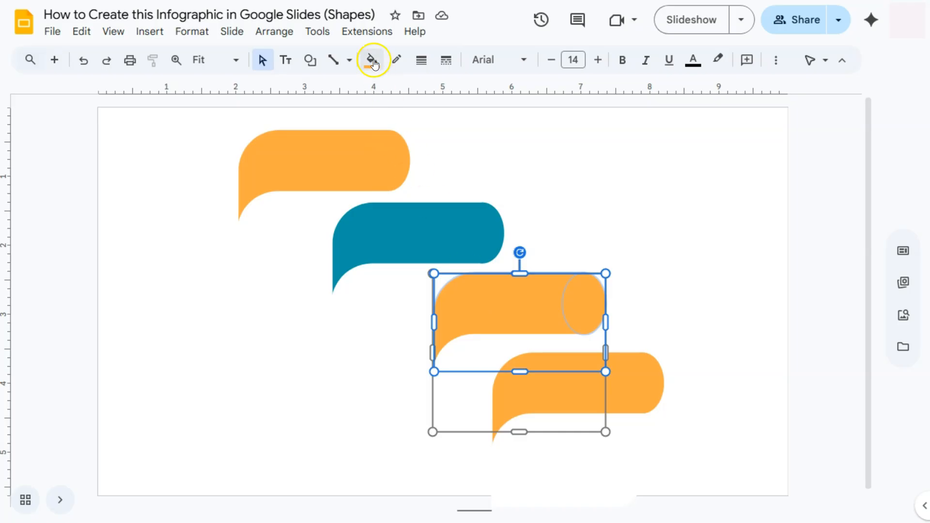
{"action": "left_click", "coordinate": [439, 296]}
{"action": "left_click", "coordinate": [741, 292]}
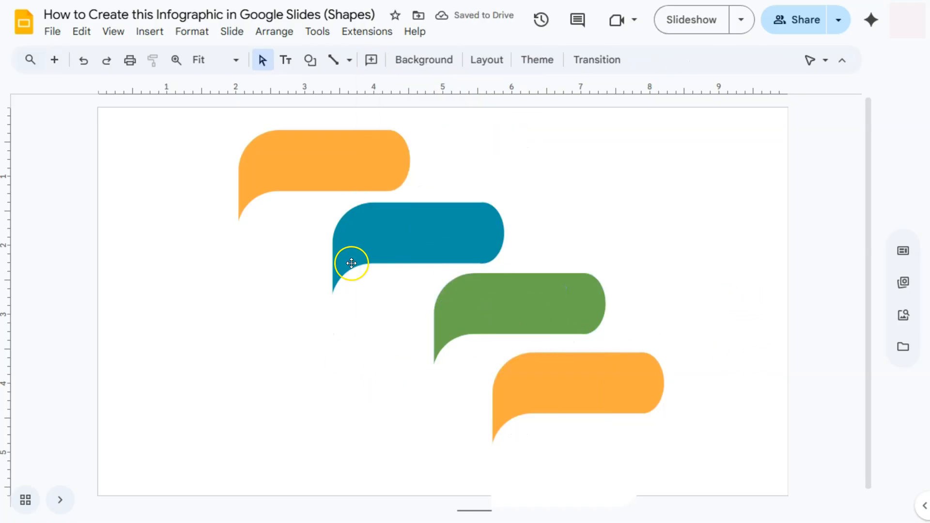
Fill the fourth banner's rounded shape and circle with a light red from the colour palette.
{"action": "double_click", "coordinate": [272, 245]}
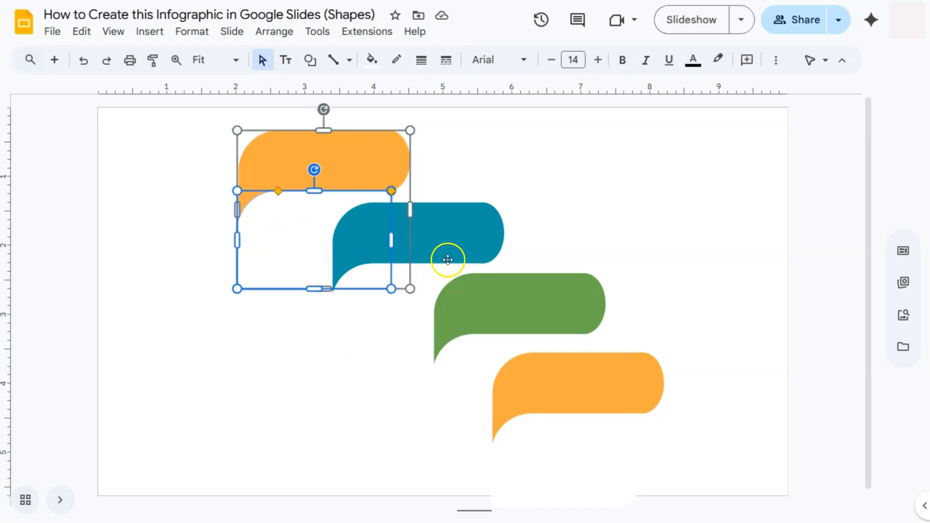
{"action": "left_click", "coordinate": [503, 310]}
{"action": "left_click", "coordinate": [372, 60]}
{"action": "left_click", "coordinate": [493, 241]}
{"action": "left_click", "coordinate": [82, 63]}
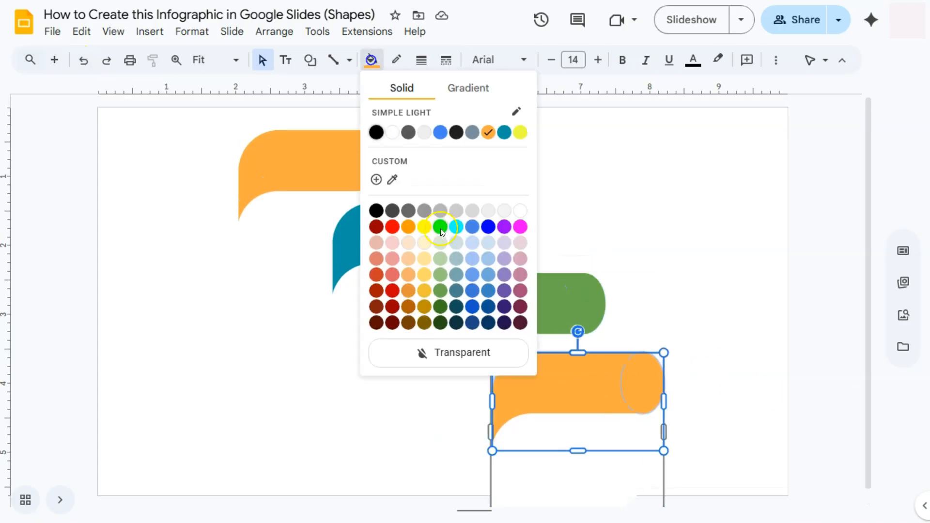
{"action": "left_click", "coordinate": [391, 272]}
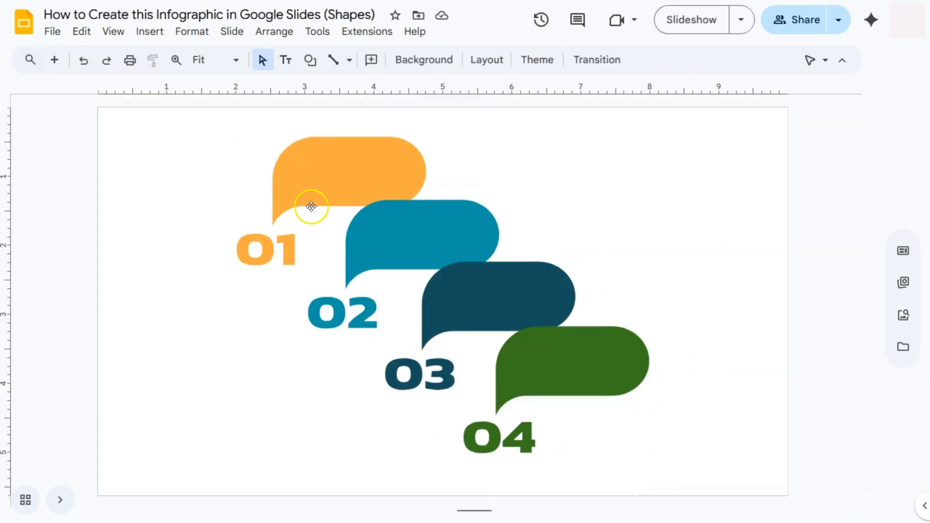
{"action": "left_click", "coordinate": [285, 245]}
{"action": "left_click", "coordinate": [354, 310]}
{"action": "left_click", "coordinate": [405, 379]}
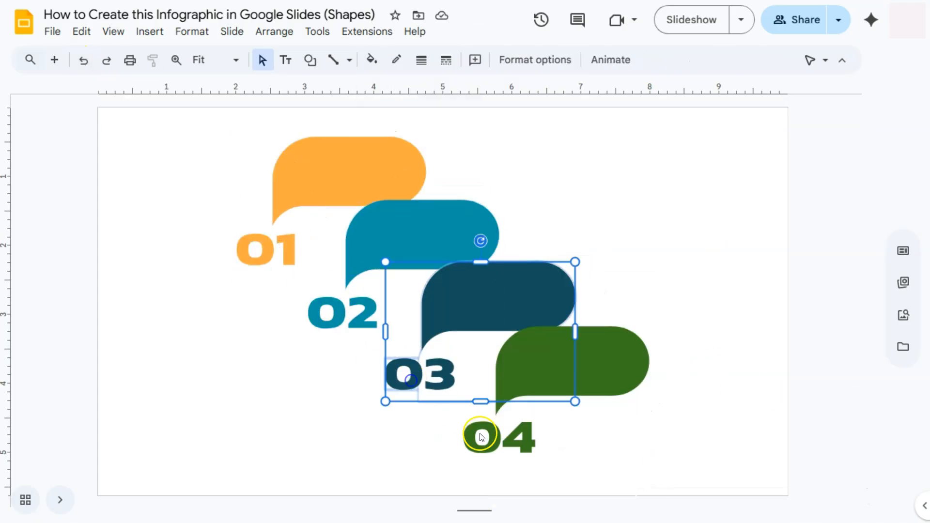
{"action": "left_click", "coordinate": [479, 435]}
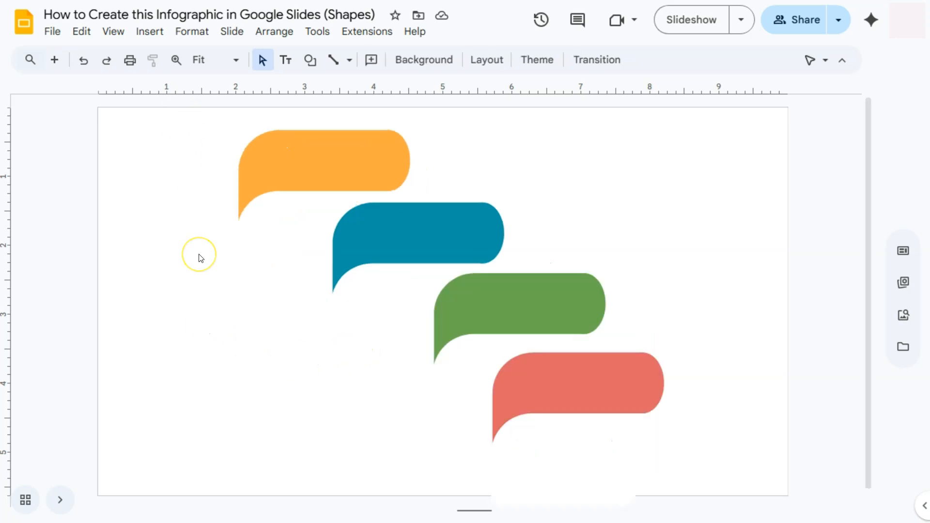
Insert word art reading 01, shrink it to about 1.1 inches wide and place it below the orange banner's tail.
{"action": "left_click", "coordinate": [149, 32]}
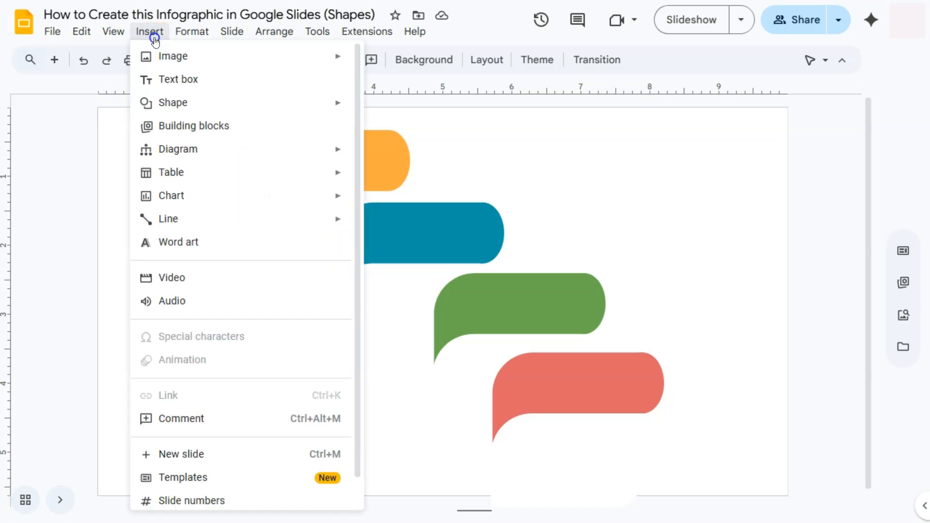
{"action": "left_click", "coordinate": [178, 249]}
{"action": "left_click", "coordinate": [439, 135]}
{"action": "type", "text": "01"}
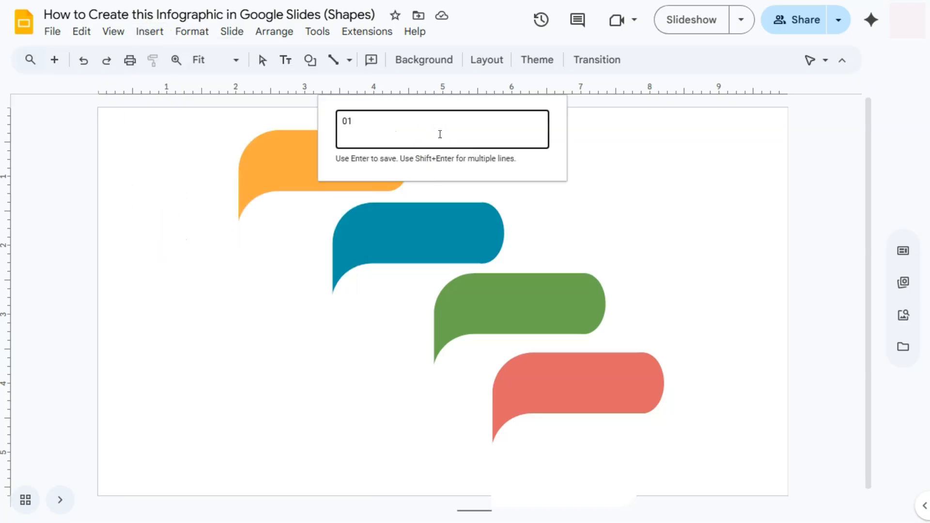
{"action": "key", "text": "Return"}
{"action": "left_click_drag", "start_coordinate": [422, 292], "coordinate": [243, 284]}
{"action": "left_click_drag", "start_coordinate": [299, 255], "coordinate": [266, 256]}
{"action": "left_click", "coordinate": [257, 328]}
{"action": "left_click", "coordinate": [243, 263]}
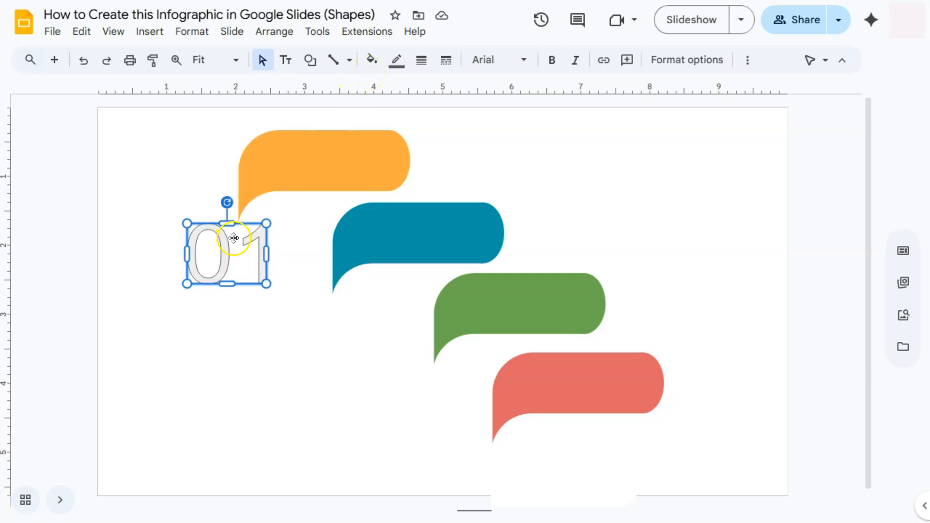
Set the 01 word art's font to Kanit in a heavy bold weight.
{"action": "left_click", "coordinate": [495, 60]}
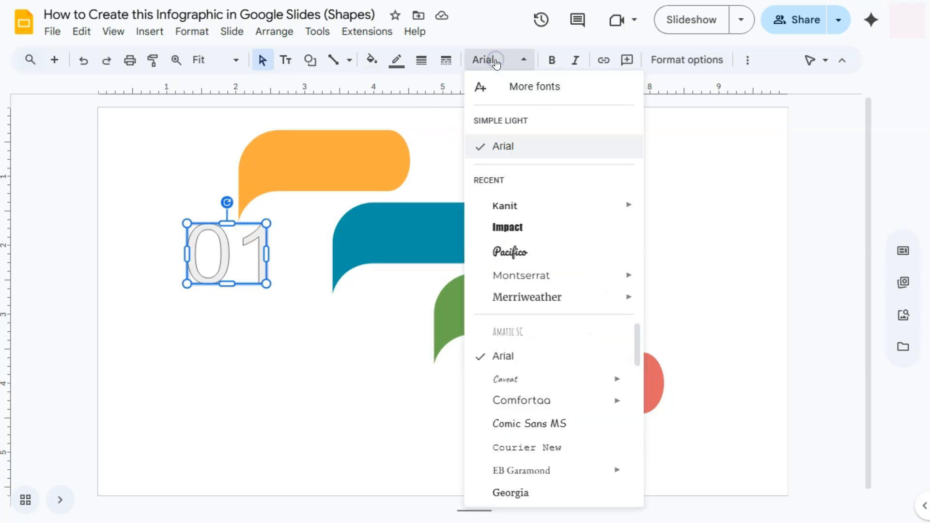
{"action": "left_click", "coordinate": [532, 205]}
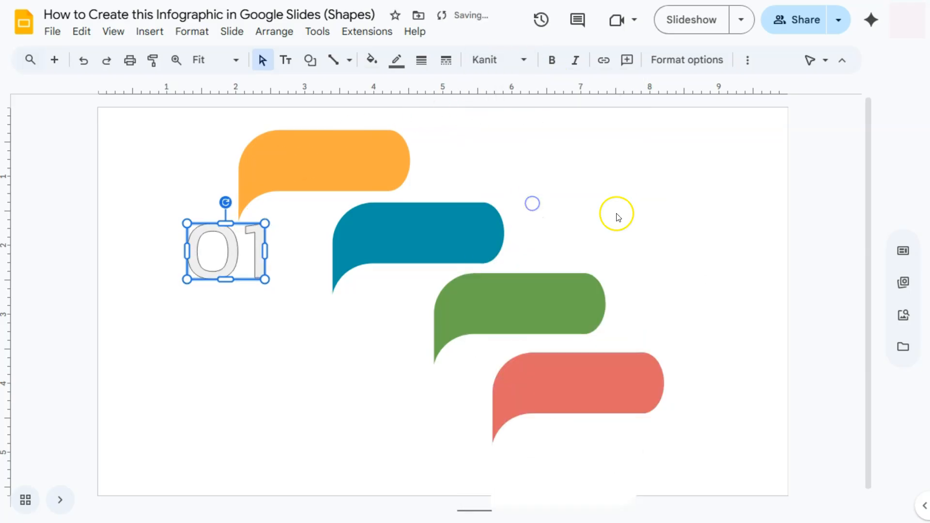
{"action": "left_click", "coordinate": [493, 60]}
{"action": "mouse_move", "coordinate": [637, 207]}
{"action": "left_click", "coordinate": [696, 373]}
Shrink the 01 word art to about 0.9 by 0.6 inches and centre it just beneath the orange banner's tail.
{"action": "left_click_drag", "start_coordinate": [274, 252], "coordinate": [251, 251]}
{"action": "left_click_drag", "start_coordinate": [219, 279], "coordinate": [246, 246]}
{"action": "left_click", "coordinate": [235, 307]}
{"action": "left_click", "coordinate": [218, 251]}
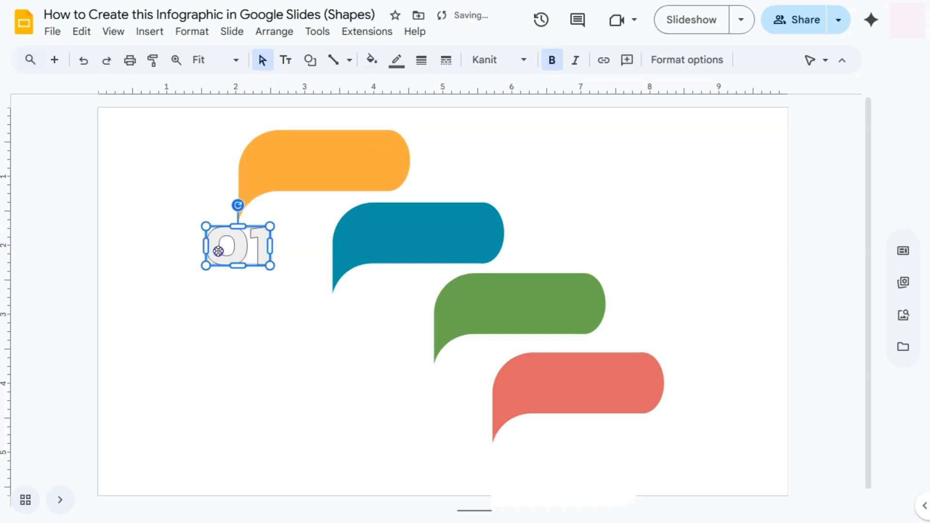
Make the 01 word art's outline transparent and fill it with the orange of the first banner.
{"action": "left_click", "coordinate": [395, 62]}
{"action": "left_click", "coordinate": [417, 323]}
{"action": "left_click", "coordinate": [371, 60]}
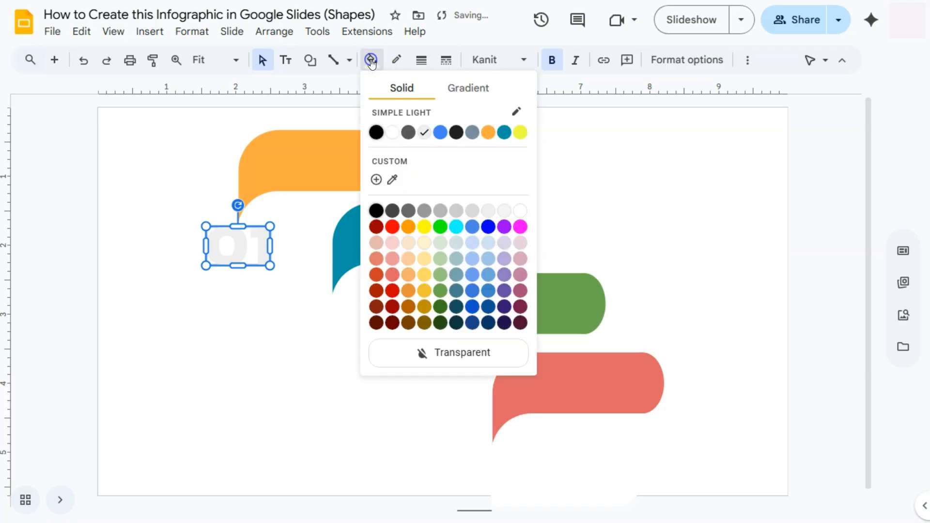
{"action": "left_click", "coordinate": [490, 132]}
{"action": "left_click", "coordinate": [185, 350]}
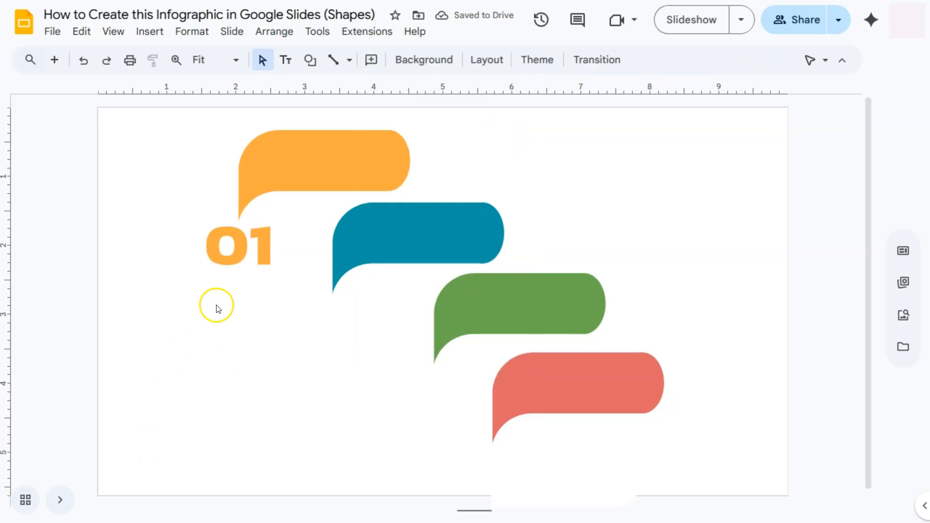
Duplicate the orange 01 three times, placing the copies beneath the tails of the blue, green and red banners.
{"action": "left_click", "coordinate": [239, 258]}
{"action": "left_click_drag", "start_coordinate": [256, 261], "coordinate": [335, 317]}
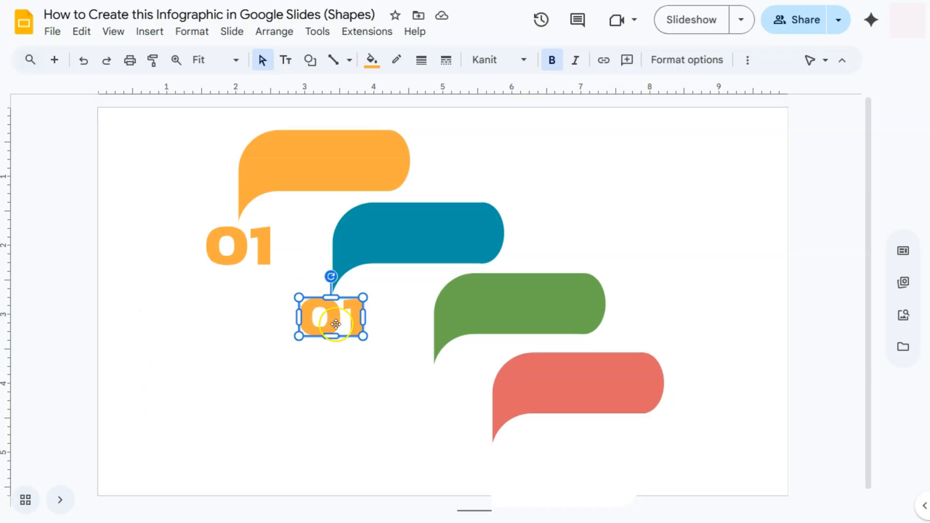
{"action": "left_click_drag", "start_coordinate": [335, 318], "coordinate": [485, 465]}
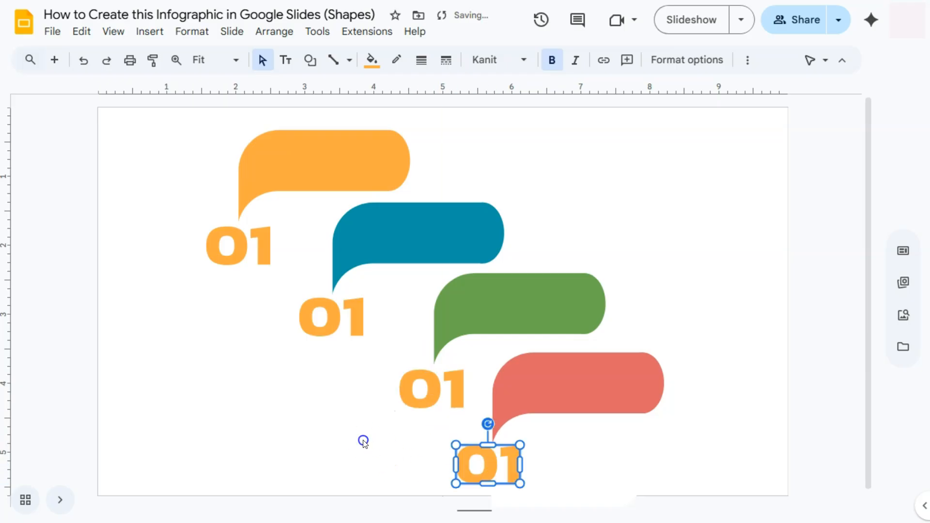
{"action": "left_click", "coordinate": [363, 440]}
Change the number beneath the blue banner to 02 and fill it with the banner's blue theme colour.
{"action": "double_click", "coordinate": [333, 319]}
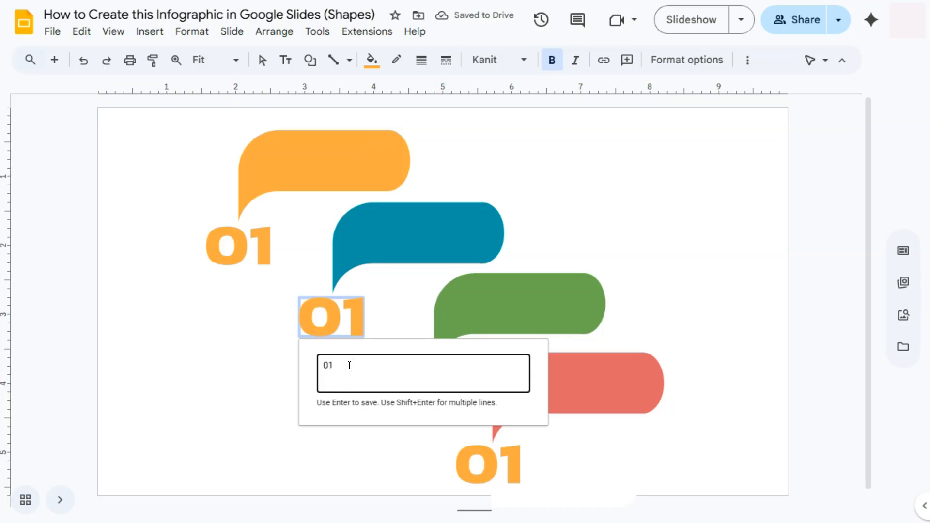
{"action": "key", "text": "BackSpace"}
{"action": "type", "text": "2"}
{"action": "key", "text": "Return"}
{"action": "left_click", "coordinate": [371, 60]}
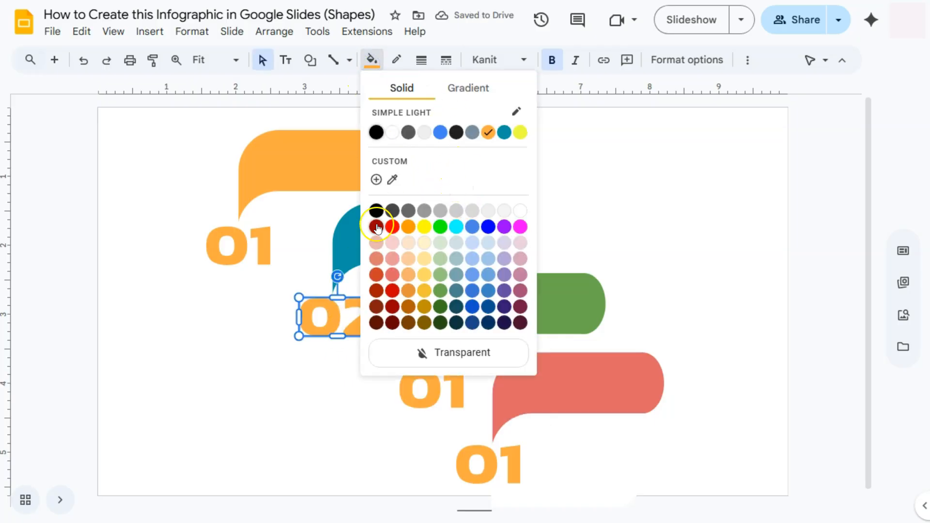
{"action": "left_click", "coordinate": [504, 133]}
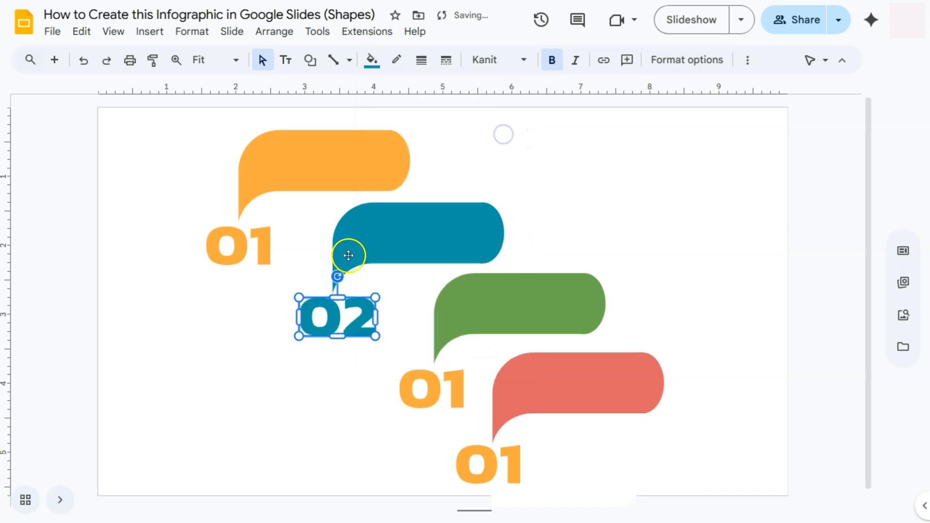
{"action": "left_click", "coordinate": [187, 338]}
Change the number beneath the green banner to 03 and fill it with the matching green.
{"action": "double_click", "coordinate": [428, 388]}
{"action": "key", "text": "BackSpace"}
{"action": "type", "text": "3"}
{"action": "key", "text": "Return"}
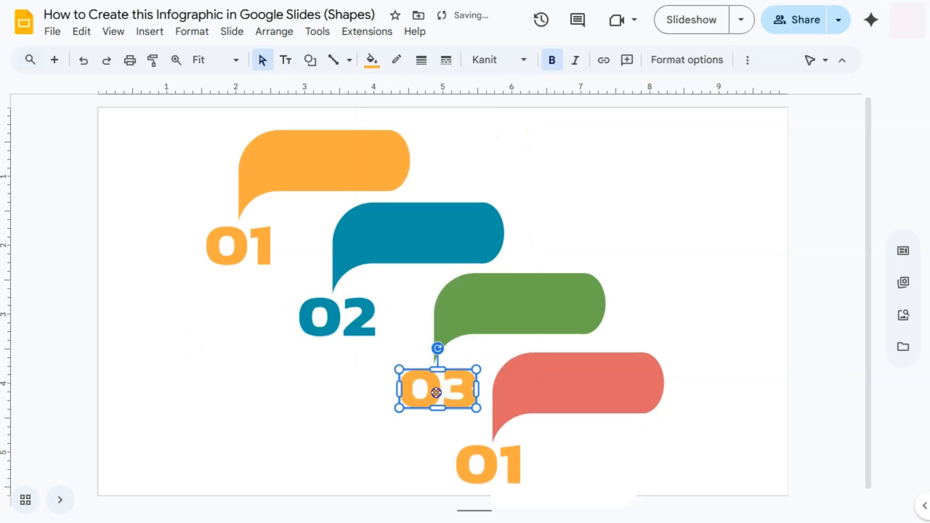
{"action": "left_click", "coordinate": [371, 60]}
{"action": "left_click", "coordinate": [442, 226]}
Change the number beneath the red banner to 04 and fill it with the matching light red.
{"action": "double_click", "coordinate": [479, 458]}
{"action": "key", "text": "BackSpace"}
{"action": "type", "text": "4"}
{"action": "key", "text": "Return"}
{"action": "left_click", "coordinate": [371, 60]}
{"action": "left_click", "coordinate": [471, 130]}
{"action": "left_click", "coordinate": [740, 370]}
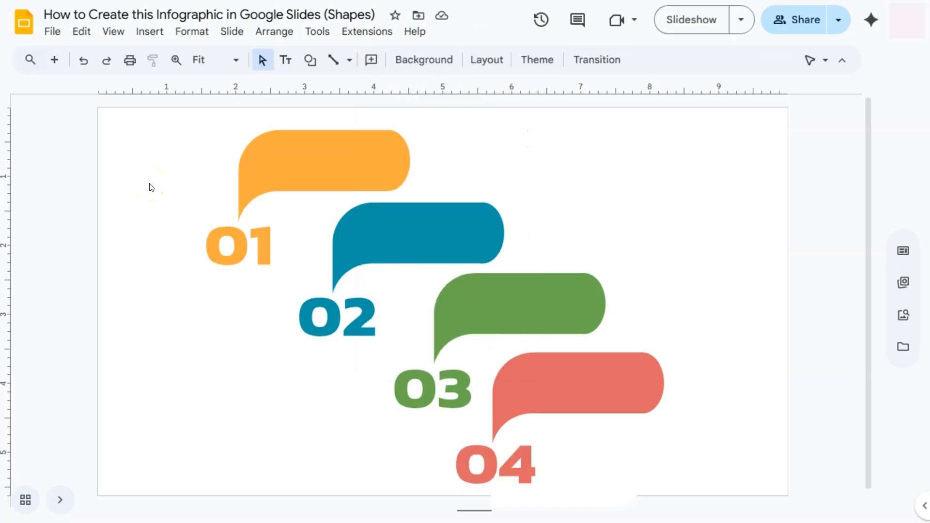
Group the orange banner with its 01, and the blue banner with its 02.
{"action": "left_click_drag", "start_coordinate": [135, 141], "coordinate": [270, 249]}
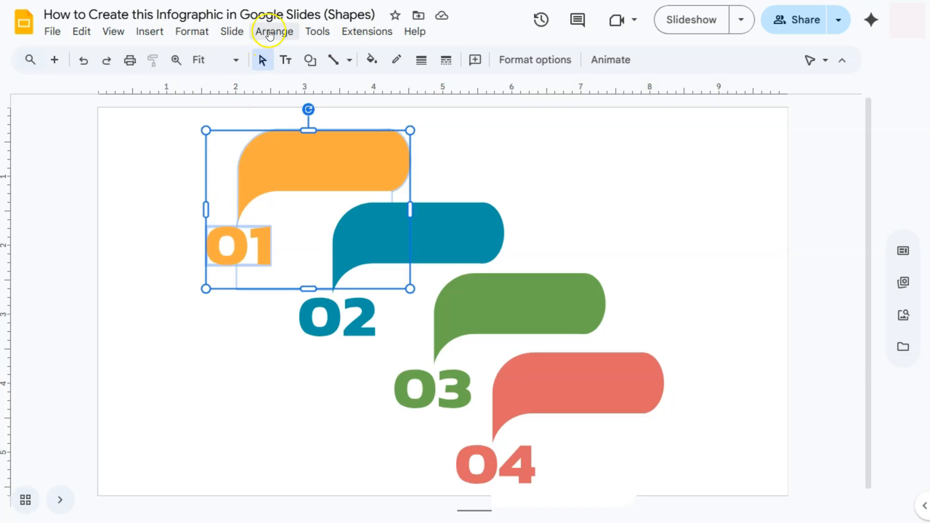
{"action": "left_click", "coordinate": [270, 33]}
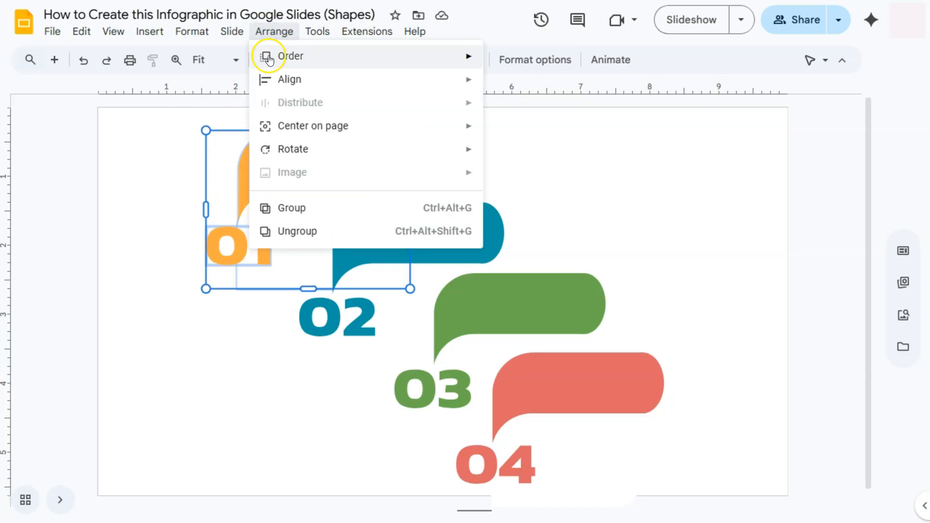
{"action": "left_click", "coordinate": [292, 209]}
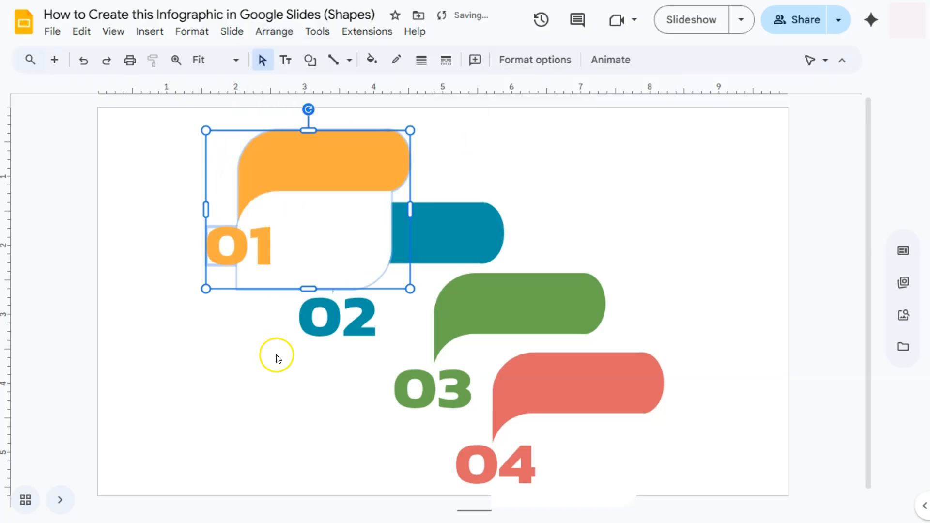
{"action": "left_click", "coordinate": [458, 228]}
{"action": "left_click", "coordinate": [361, 318], "text": "shift"}
{"action": "left_click", "coordinate": [274, 32]}
{"action": "left_click", "coordinate": [292, 208]}
Group the green banner with its 03, and the red banner with its 04.
{"action": "left_click", "coordinate": [538, 304]}
{"action": "left_click", "coordinate": [448, 389], "text": "shift"}
{"action": "left_click", "coordinate": [274, 32]}
{"action": "left_click", "coordinate": [292, 208]}
{"action": "left_click", "coordinate": [633, 382]}
{"action": "left_click", "coordinate": [506, 464], "text": "shift"}
{"action": "left_click", "coordinate": [274, 32]}
{"action": "left_click", "coordinate": [292, 208]}
{"action": "left_click", "coordinate": [702, 264]}
Move the four numbered banner groups closer together into an evenly stepped, overlapping staircase centred on the slide.
{"action": "mouse_move", "coordinate": [322, 153]}
{"action": "left_mouse_down"}
{"action": "mouse_move", "coordinate": [294, 156]}
{"action": "mouse_move", "coordinate": [316, 163]}
{"action": "left_mouse_up"}
{"action": "left_click_drag", "start_coordinate": [455, 225], "coordinate": [446, 210]}
{"action": "left_click_drag", "start_coordinate": [530, 308], "coordinate": [516, 281]}
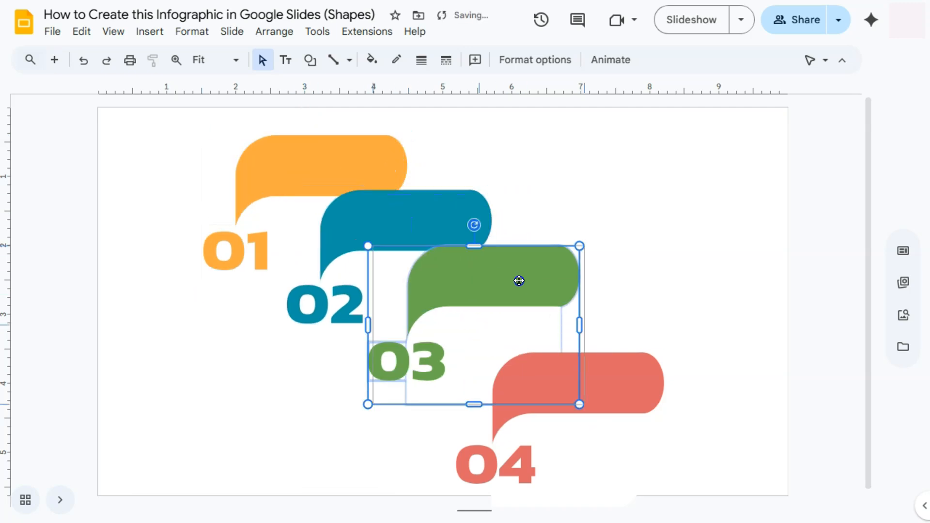
{"action": "left_click_drag", "start_coordinate": [625, 391], "coordinate": [646, 341]}
{"action": "left_click", "coordinate": [144, 262]}
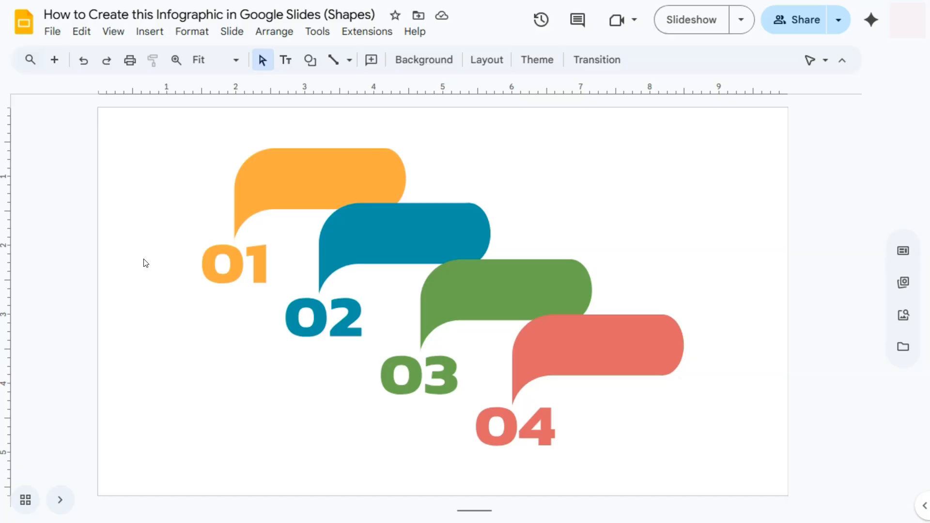
Add a text box about 1.8 by 0.5 inches inside the orange banner, reading SAMPLE.
{"action": "left_click", "coordinate": [288, 60]}
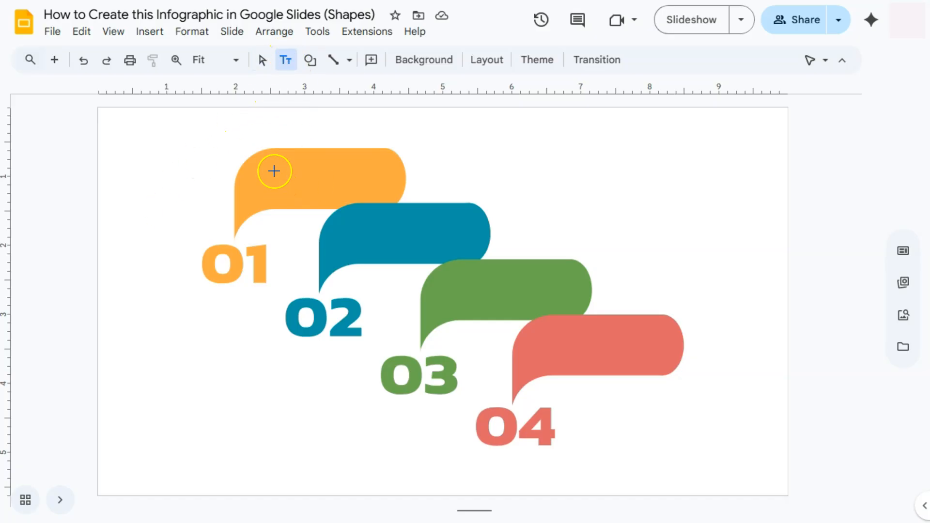
{"action": "left_click_drag", "start_coordinate": [262, 160], "coordinate": [385, 196]}
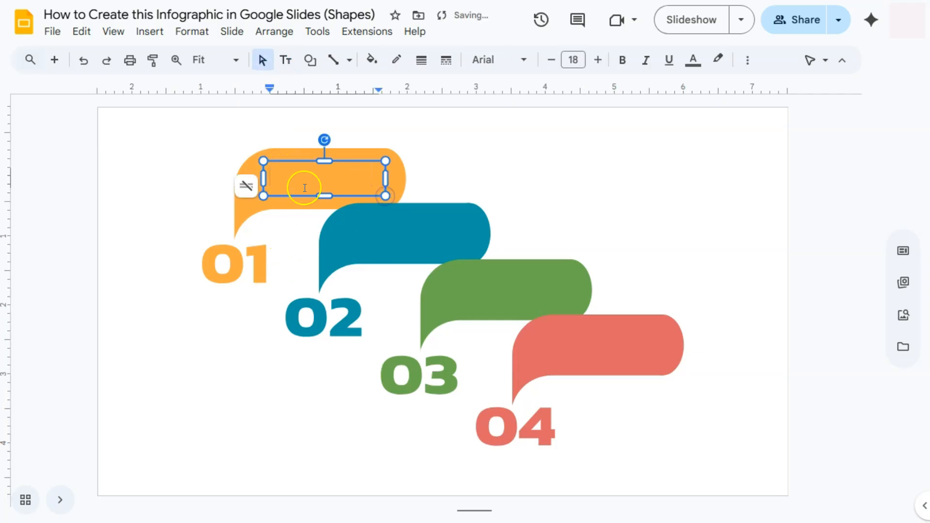
{"action": "type", "text": "SAMPLE"}
Set the SAMPLE text's font to Kanit in a bolder weight.
{"action": "key", "text": "ctrl+a"}
{"action": "left_click", "coordinate": [514, 59]}
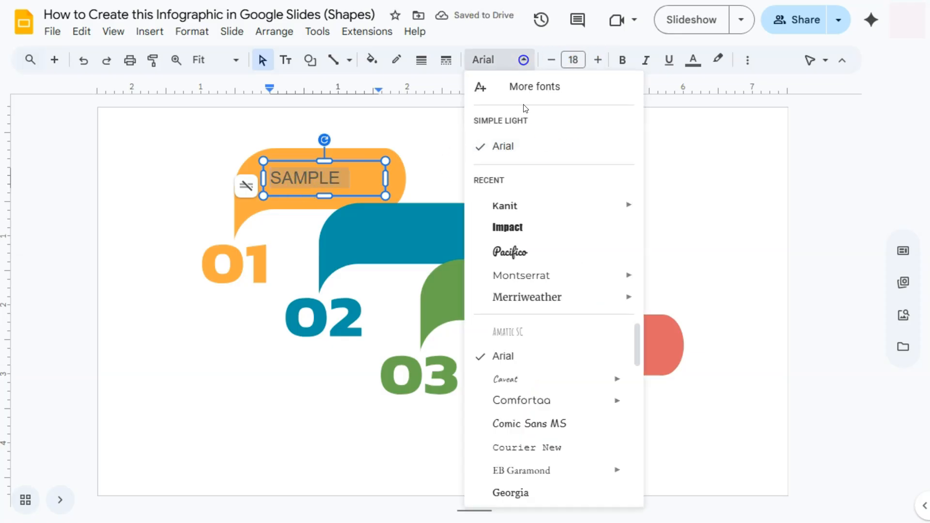
{"action": "left_click", "coordinate": [524, 207]}
{"action": "left_click", "coordinate": [530, 61]}
{"action": "mouse_move", "coordinate": [623, 208]}
{"action": "left_click", "coordinate": [689, 327]}
Centre the SAMPLE text in its box and colour it white.
{"action": "left_click", "coordinate": [748, 61]}
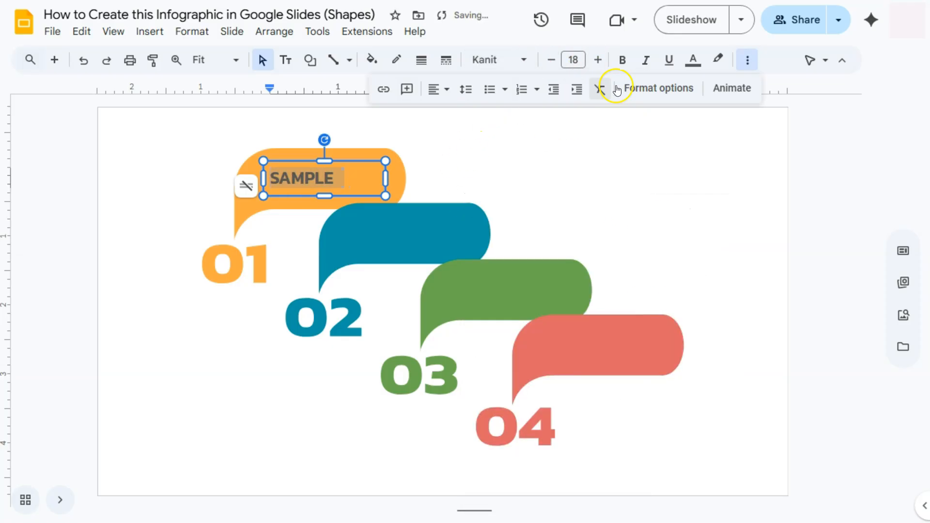
{"action": "left_click", "coordinate": [693, 60]}
{"action": "left_click", "coordinate": [727, 103]}
{"action": "left_click", "coordinate": [171, 158]}
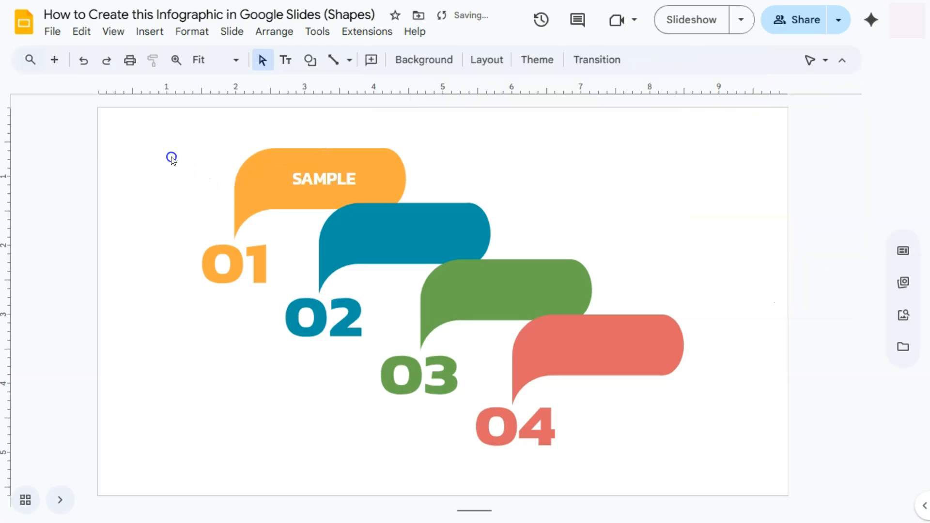
Copy the SAMPLE text box three times and place the copies in the middle of the blue, green and red banners.
{"action": "left_click", "coordinate": [350, 162]}
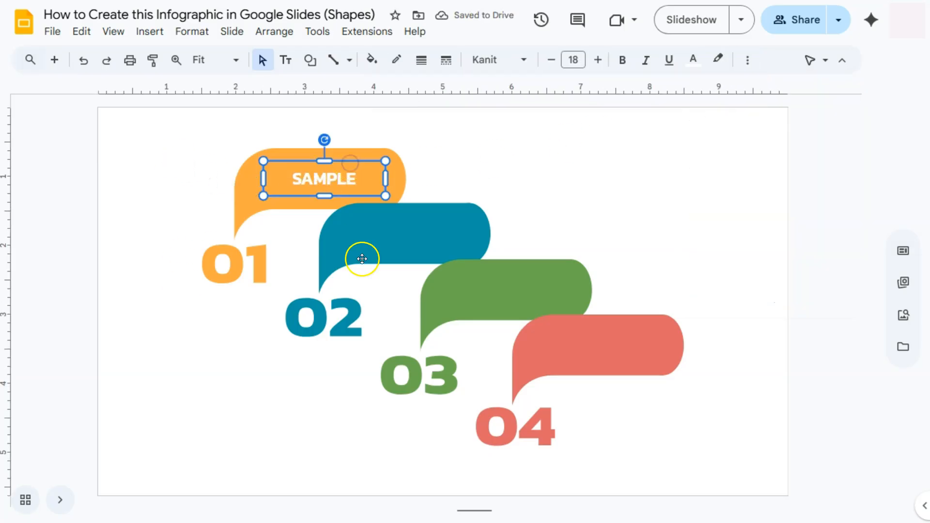
{"action": "key", "text": "ctrl+d"}
{"action": "left_click_drag", "start_coordinate": [359, 172], "coordinate": [431, 217]}
{"action": "key", "text": "ctrl+v"}
{"action": "left_click_drag", "start_coordinate": [380, 185], "coordinate": [542, 272]}
{"action": "key", "text": "ctrl+v"}
{"action": "left_click_drag", "start_coordinate": [386, 195], "coordinate": [634, 326]}
{"action": "left_click", "coordinate": [753, 393]}
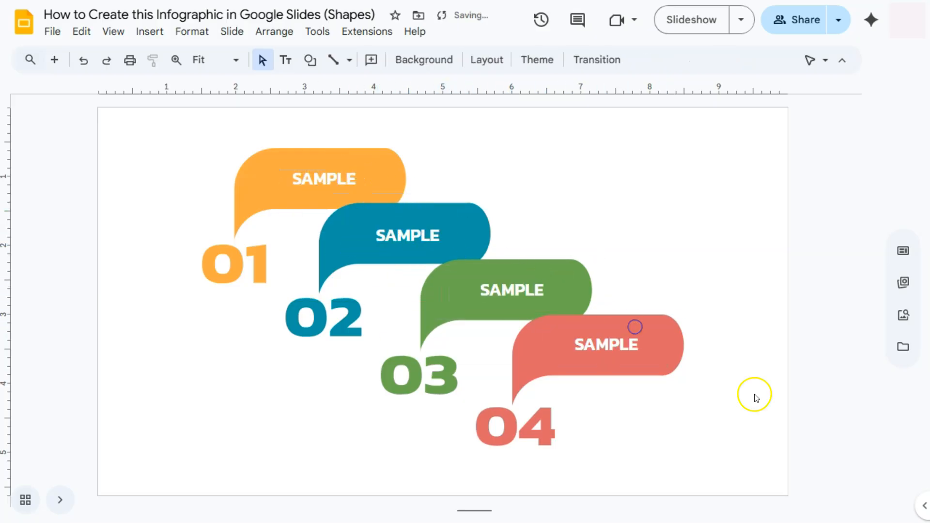
Group the orange banner and its 01 with the SAMPLE text on it.
{"action": "left_click", "coordinate": [303, 173]}
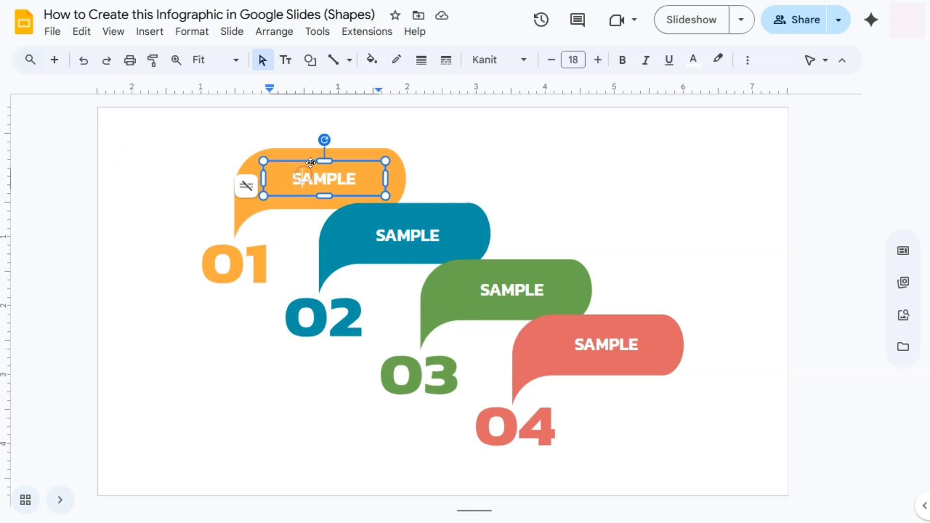
{"action": "left_click", "coordinate": [228, 257], "text": "shift"}
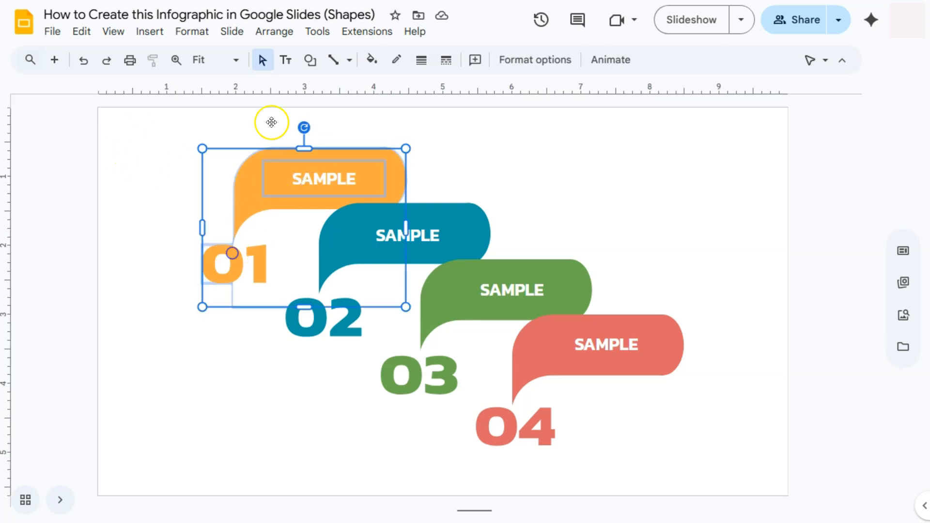
{"action": "left_click", "coordinate": [274, 31]}
{"action": "left_click", "coordinate": [275, 207]}
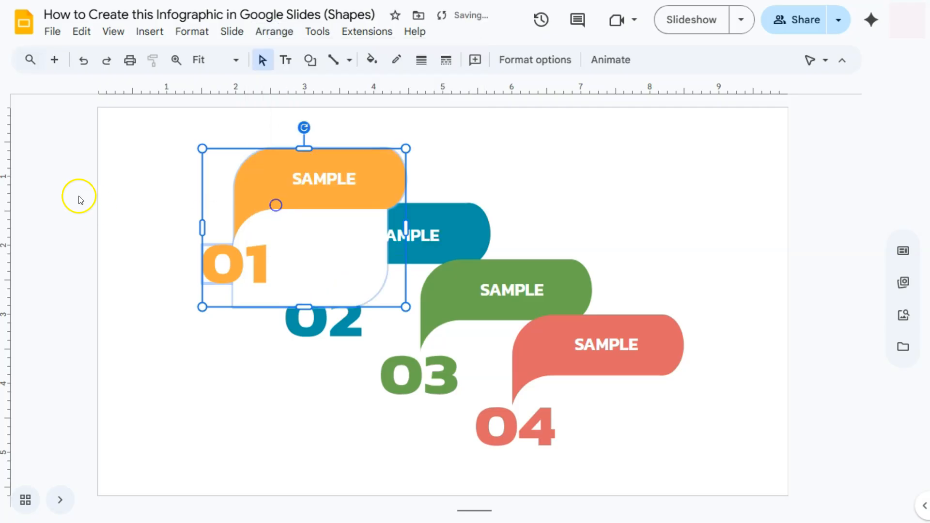
{"action": "left_click", "coordinate": [79, 195]}
Group the blue banner and its 02 with the SAMPLE text on it.
{"action": "left_click", "coordinate": [417, 237]}
{"action": "left_click", "coordinate": [436, 217]}
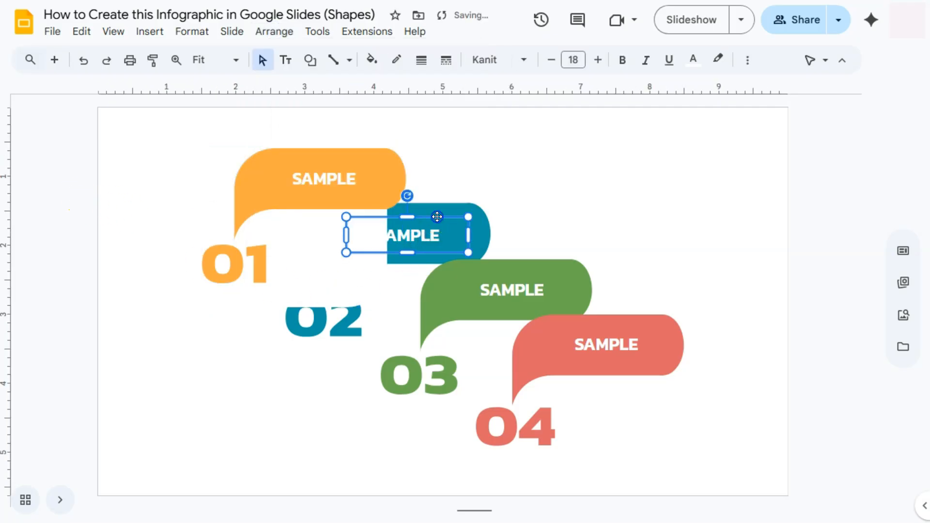
{"action": "left_click", "coordinate": [462, 205], "text": "shift"}
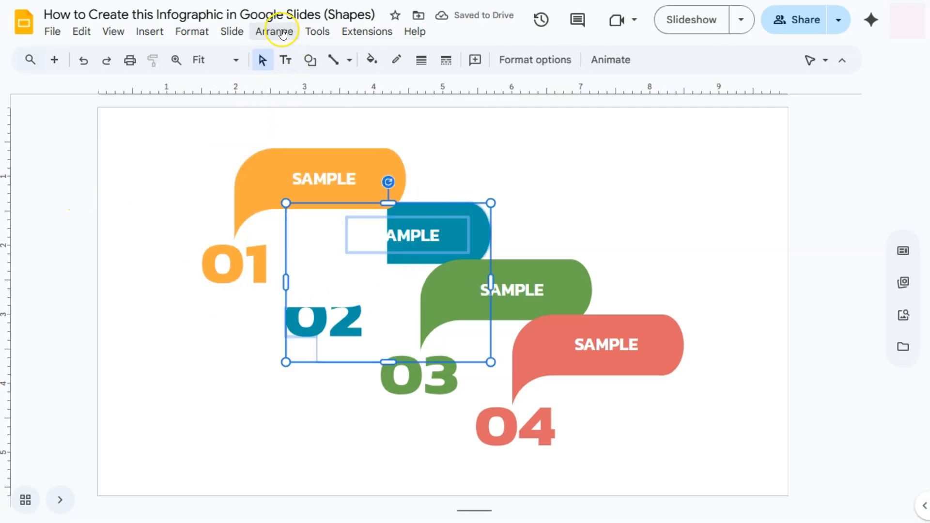
{"action": "left_click", "coordinate": [281, 30]}
{"action": "left_click", "coordinate": [290, 208]}
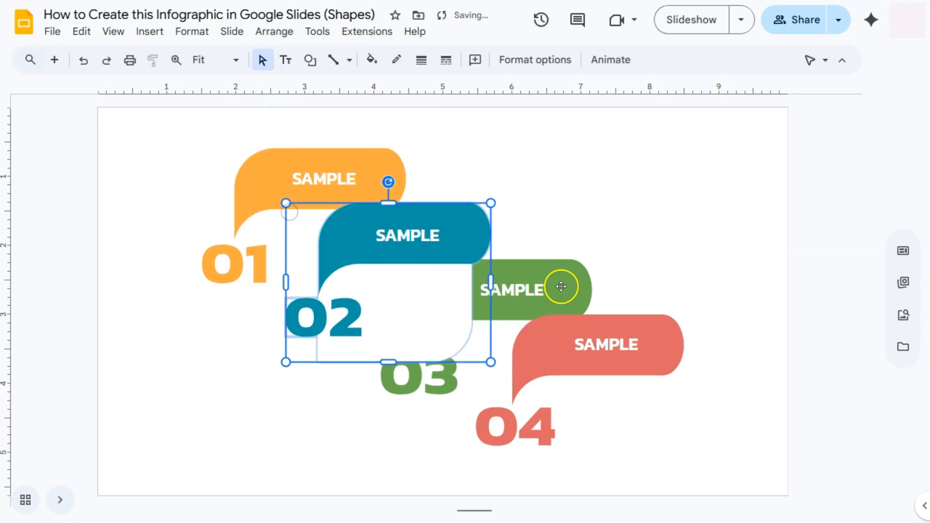
Group the green banner and its 03 with the SAMPLE text on it.
{"action": "left_click", "coordinate": [557, 281]}
{"action": "left_click", "coordinate": [529, 261], "text": "shift"}
{"action": "left_click", "coordinate": [274, 31]}
{"action": "left_click", "coordinate": [291, 208]}
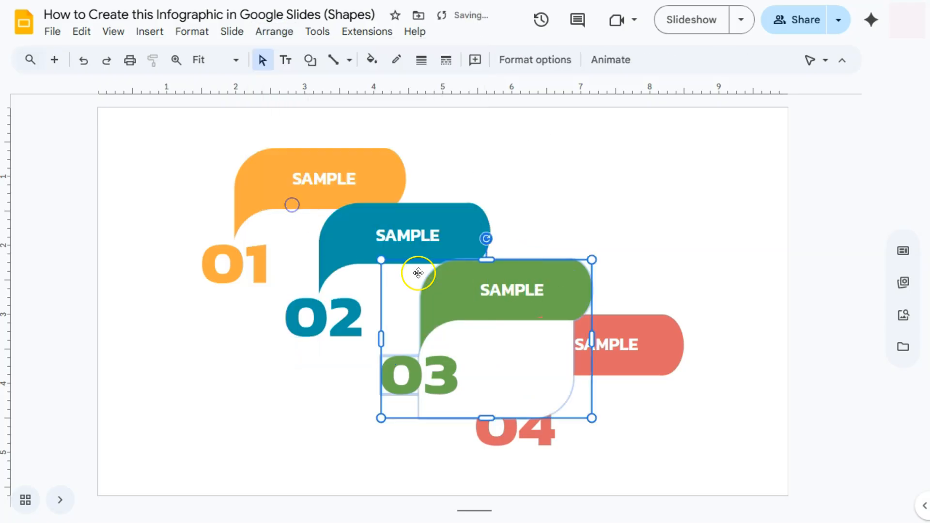